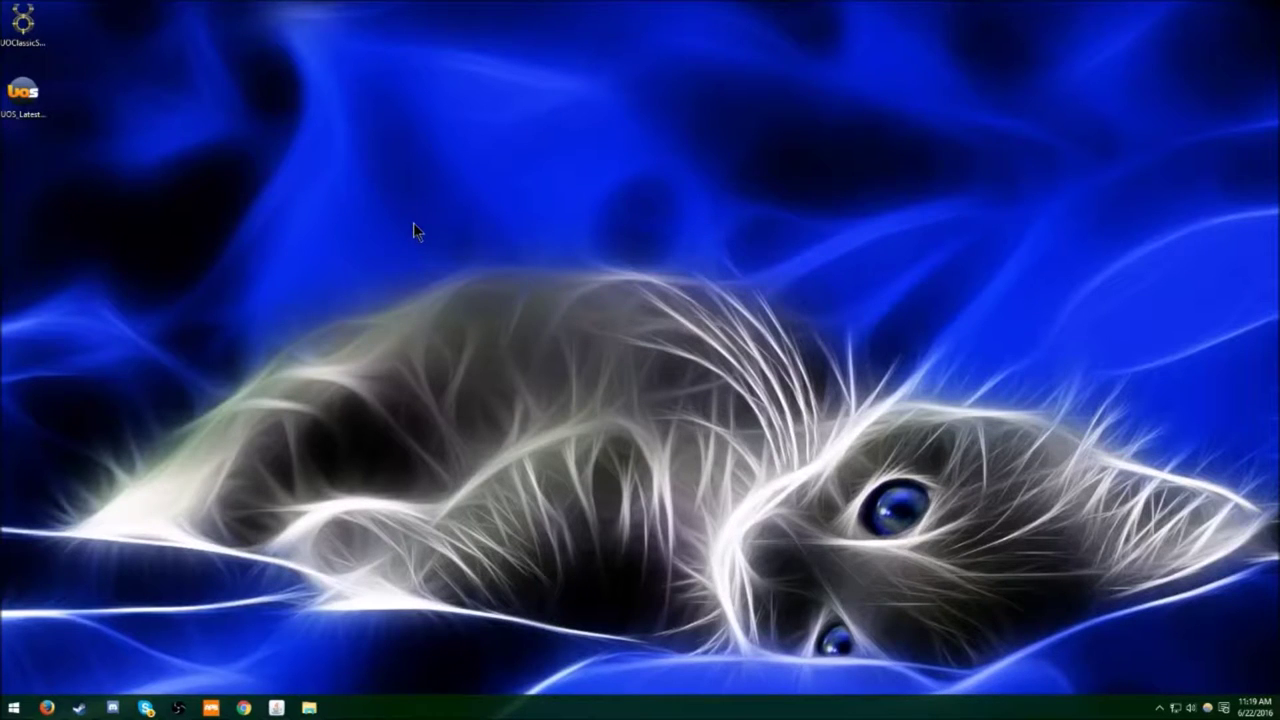
# Run the UOClassicSetup_7_0_24_0 installer from the desktop and accept its license agreement to reach the install location choice
pyautogui.click(23, 22)
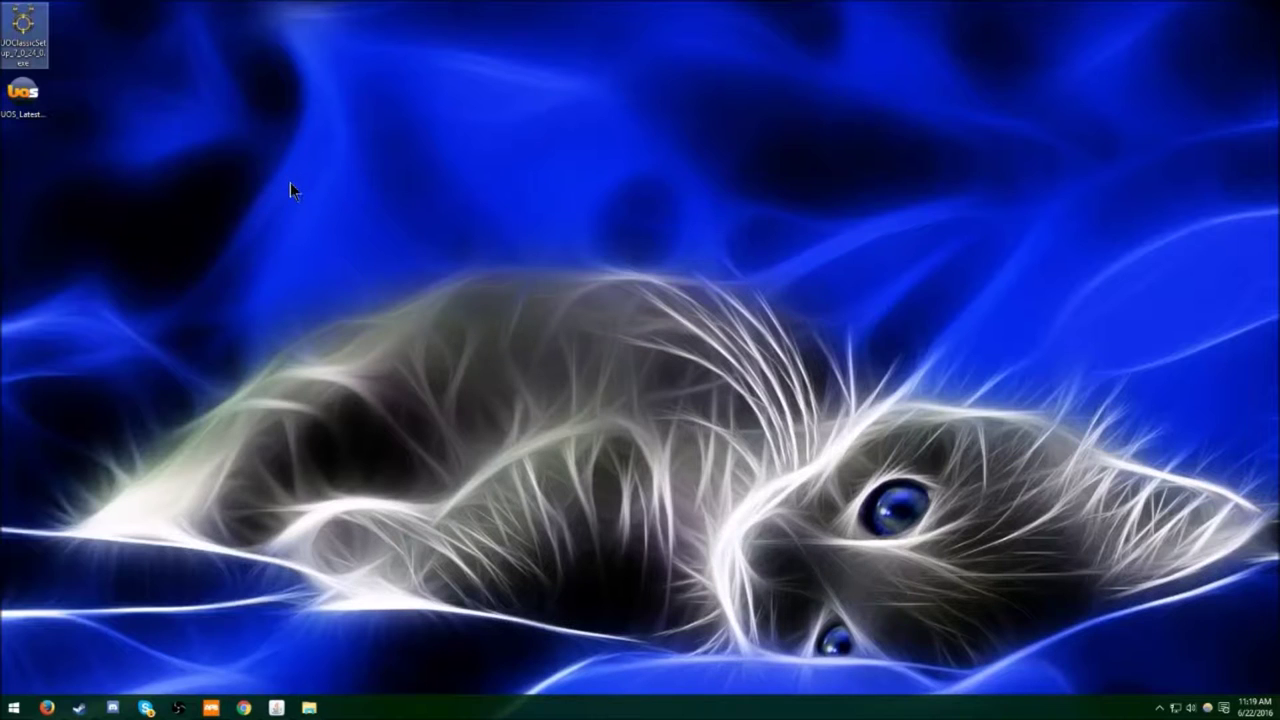
pyautogui.doubleClick(23, 25)
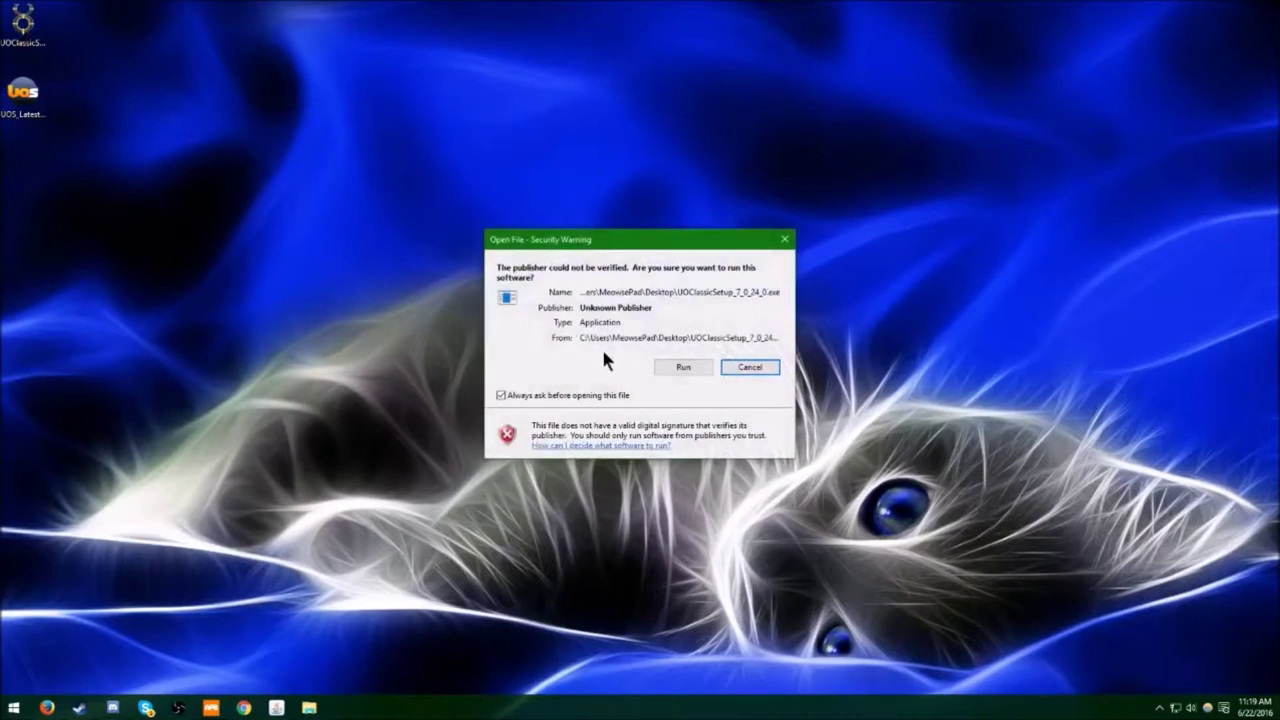
pyautogui.click(670, 365)
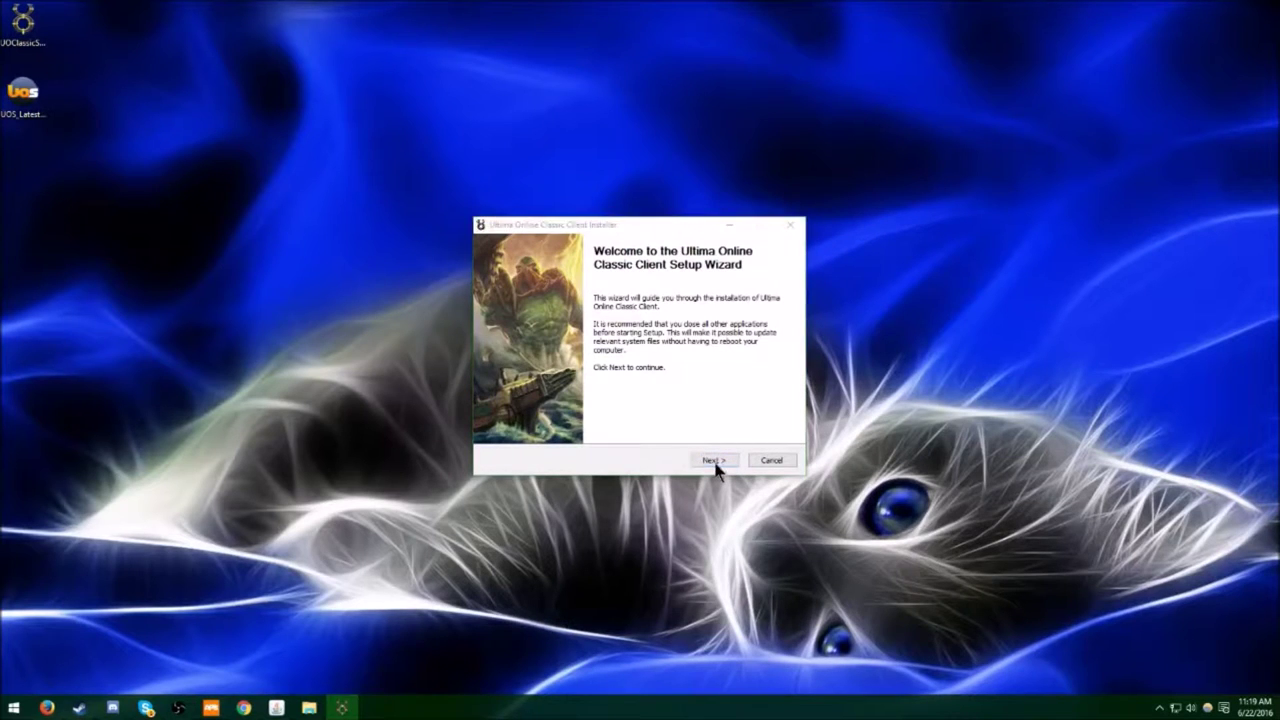
pyautogui.click(716, 463)
pyautogui.click(580, 427)
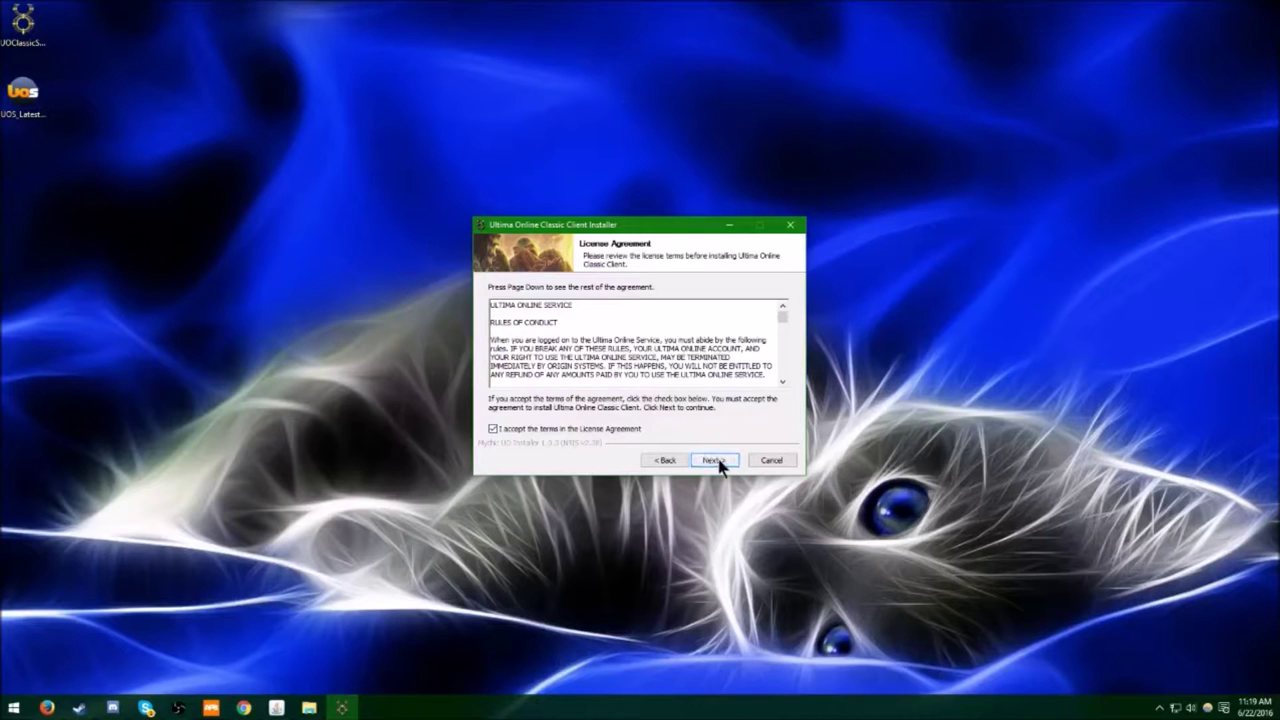
pyautogui.click(718, 460)
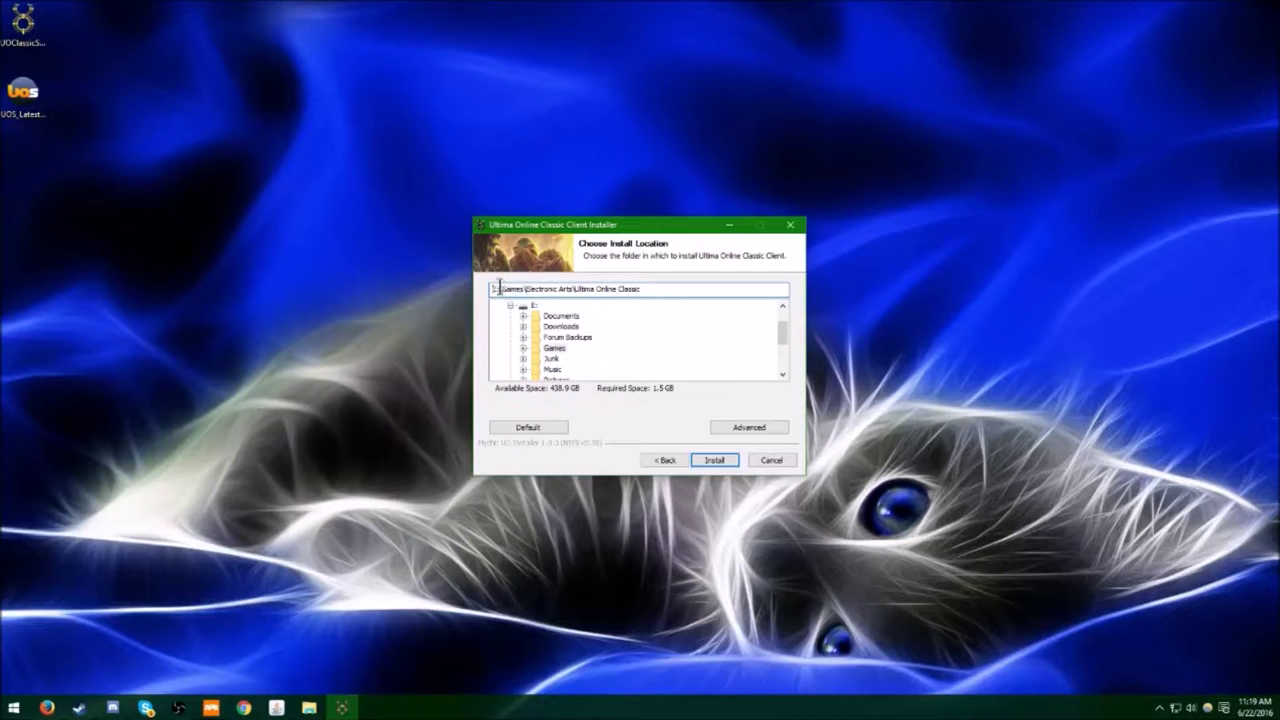
# Set the install folder to F:\Program Files (x86)\Electronic Arts\Ultima Online Classic
pyautogui.moveTo(502, 289); pyautogui.dragTo(491, 289)
pyautogui.write('F')
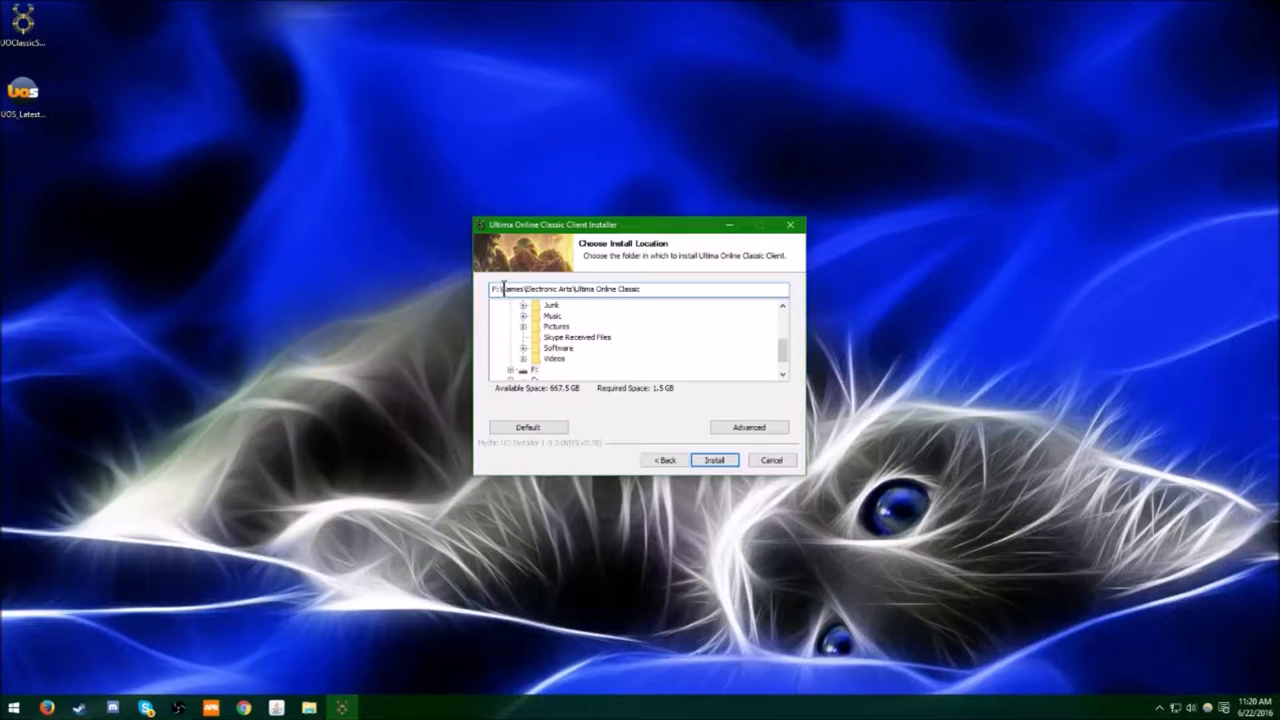
pyautogui.moveTo(503, 288); pyautogui.dragTo(526, 288)
pyautogui.press('BackSpace')
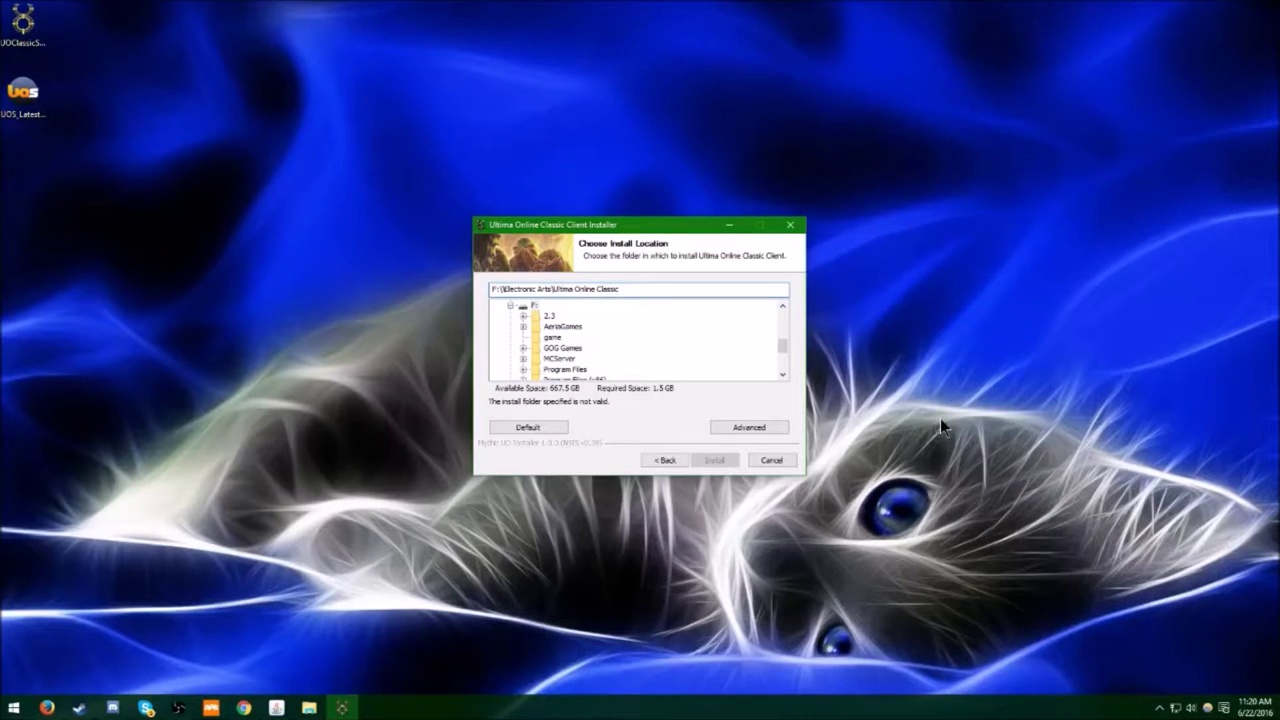
pyautogui.write('Program Files (x86)\\')
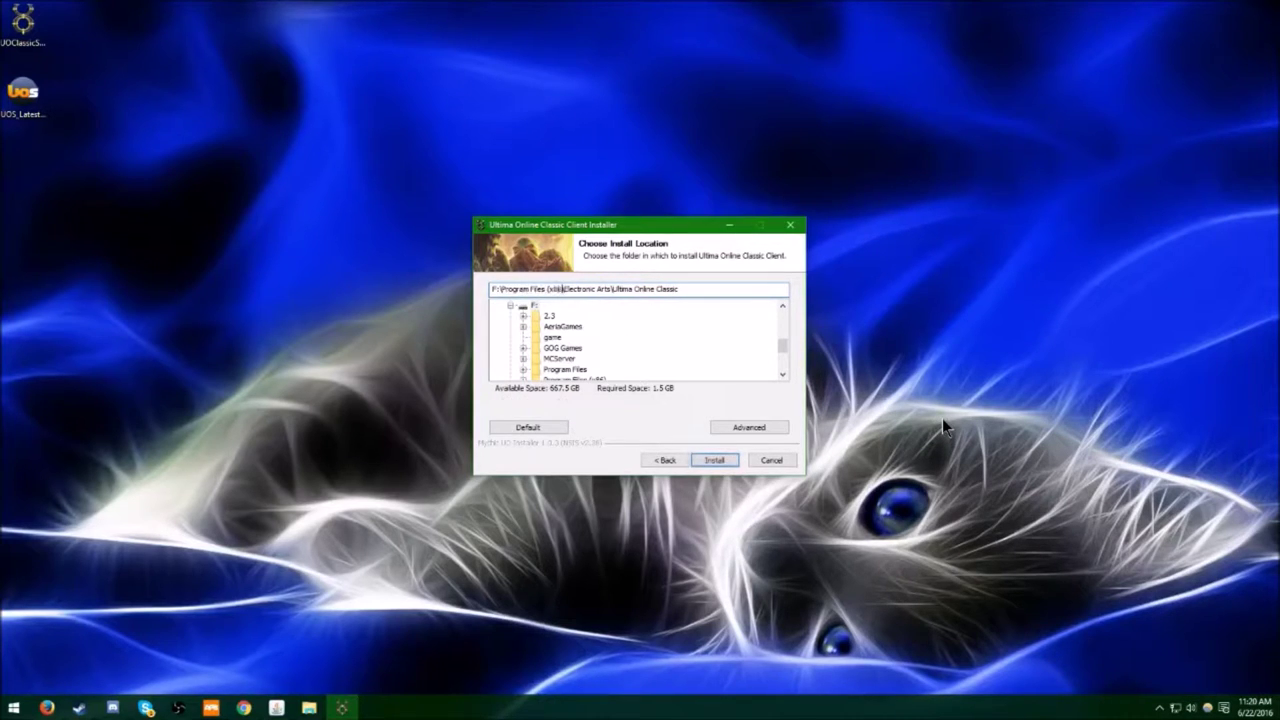
# Install the Ultima Online Classic client and finish the setup wizard without a desktop shortcut
pyautogui.click(940, 424)
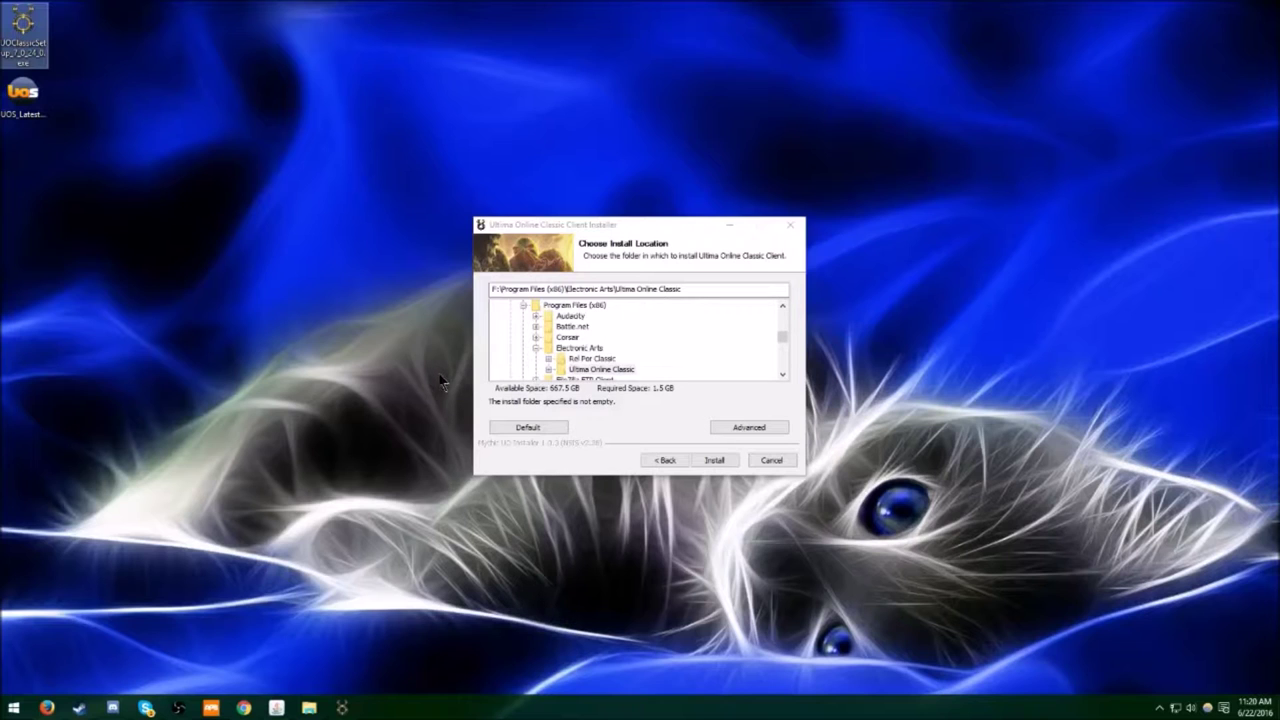
pyautogui.click(725, 462)
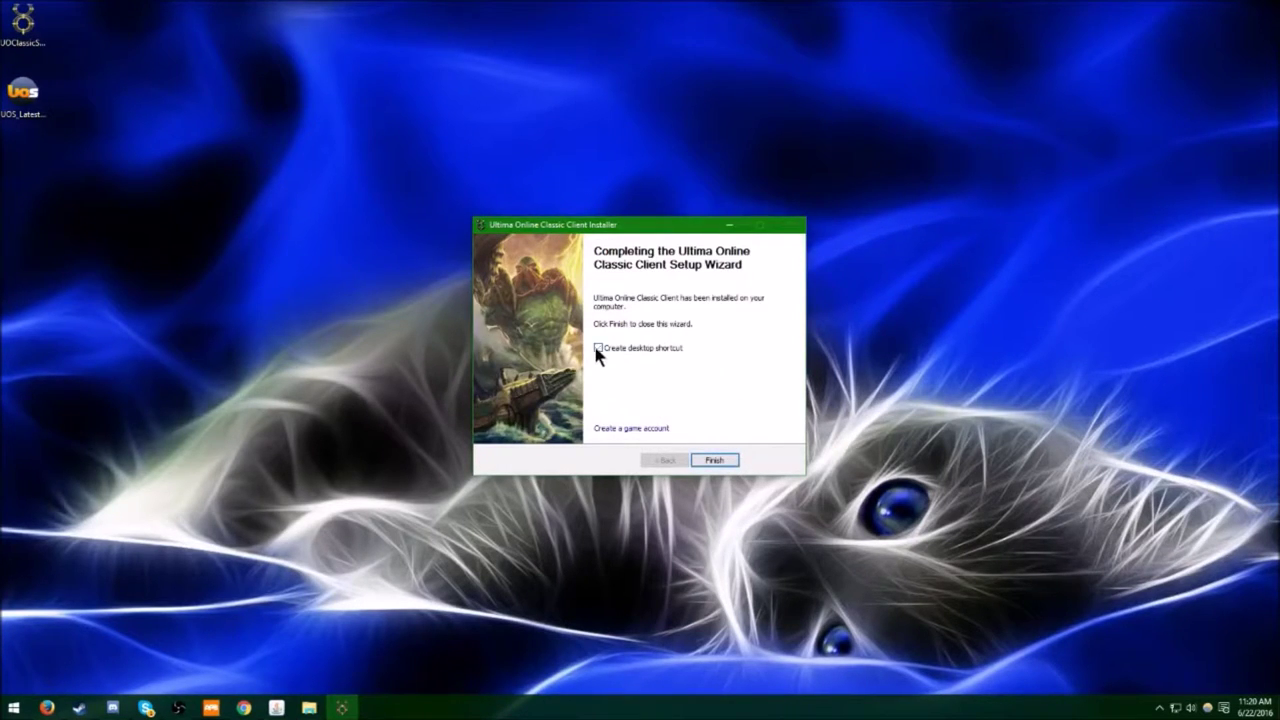
pyautogui.click(729, 460)
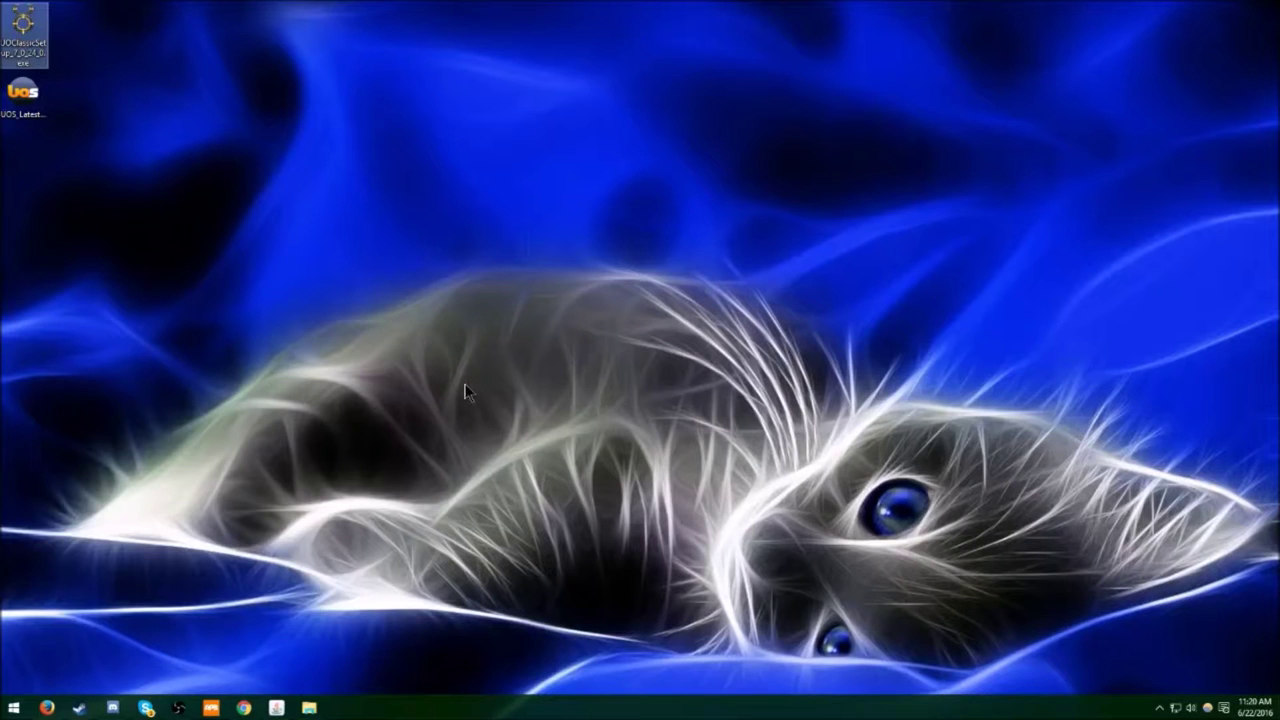
# Open the Ultima Online Classic folder inside Program Files (x86)\Electronic Arts on the F: drive in File Explorer
pyautogui.click(13, 708)
pyautogui.click(206, 492)
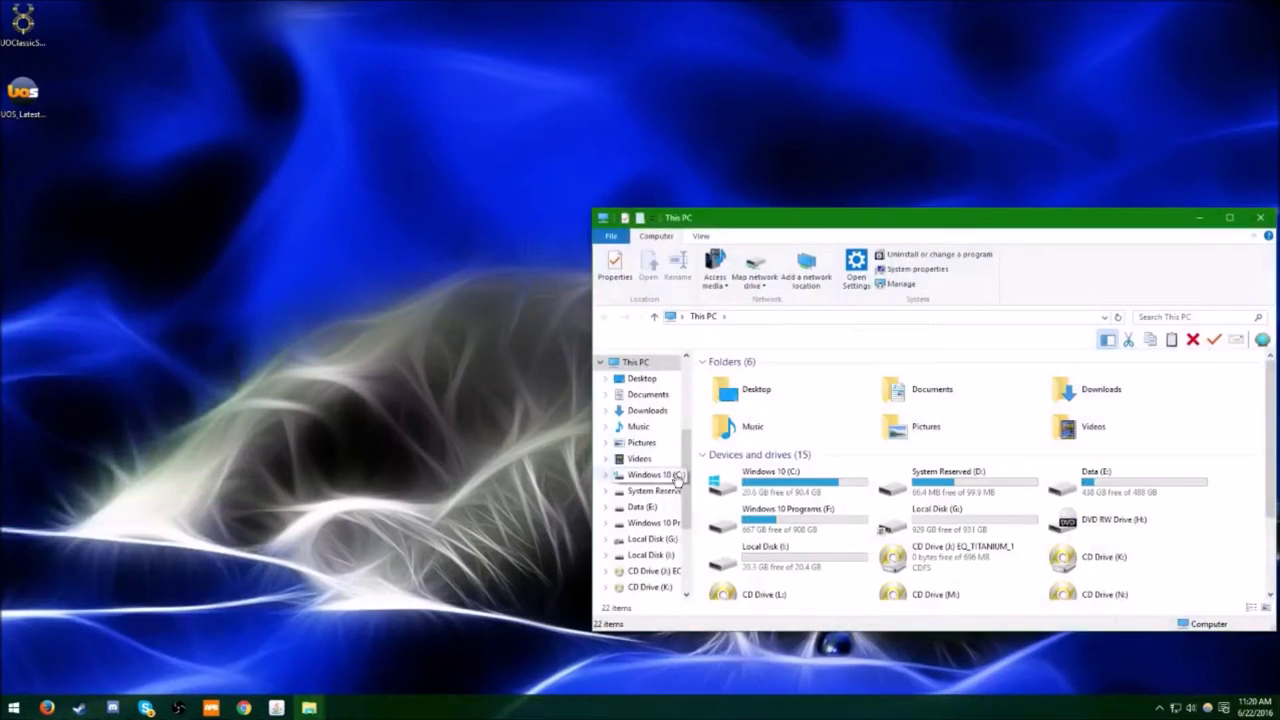
pyautogui.doubleClick(767, 522)
pyautogui.doubleClick(767, 461)
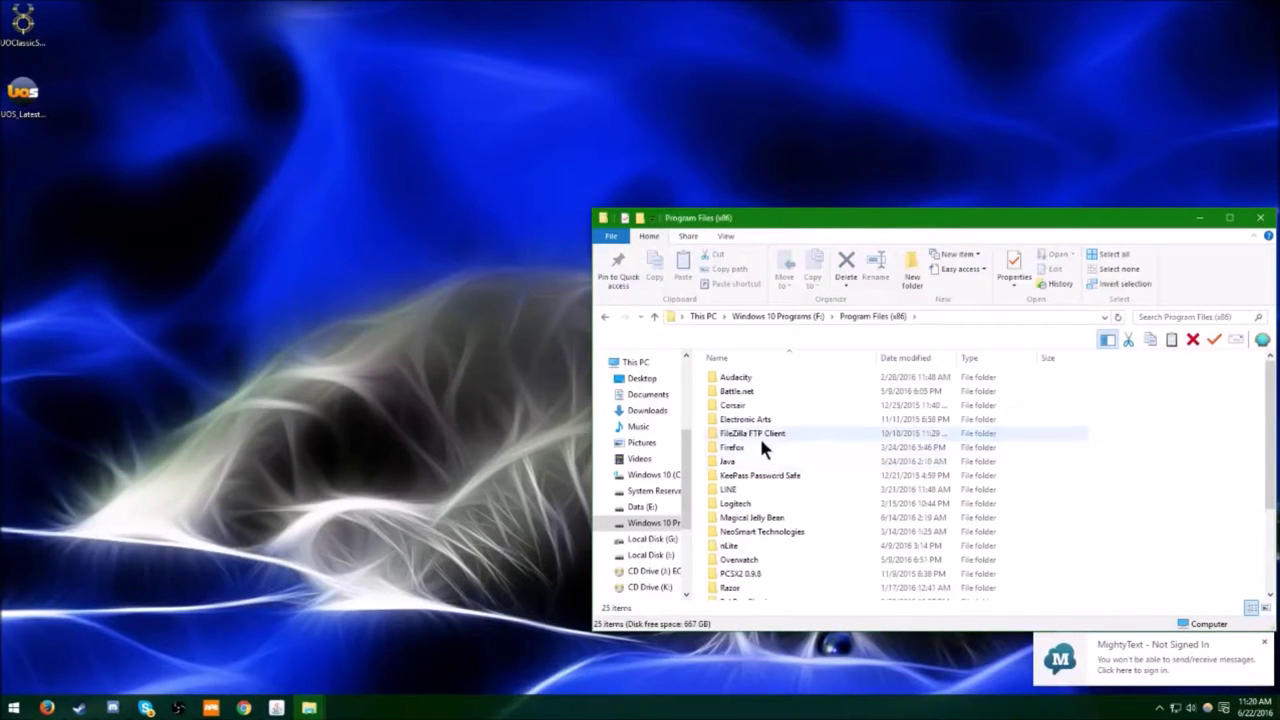
pyautogui.doubleClick(756, 421)
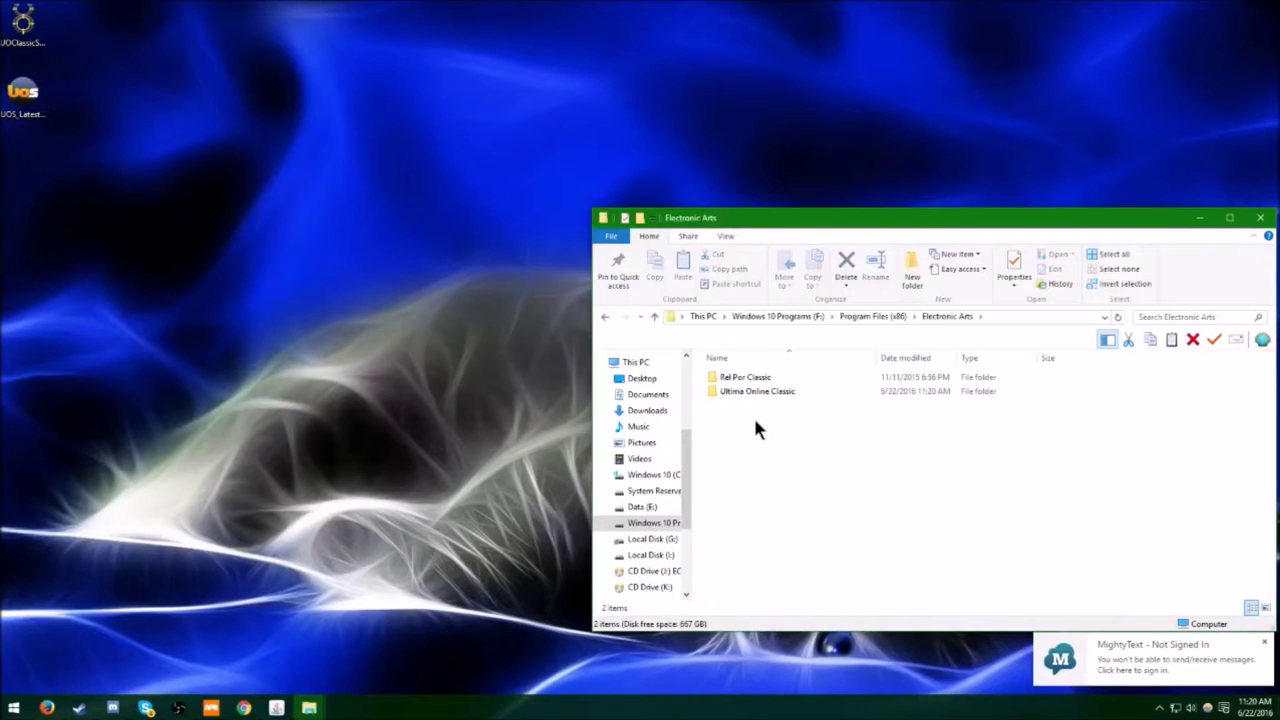
pyautogui.click(754, 391)
pyautogui.doubleClick(755, 394)
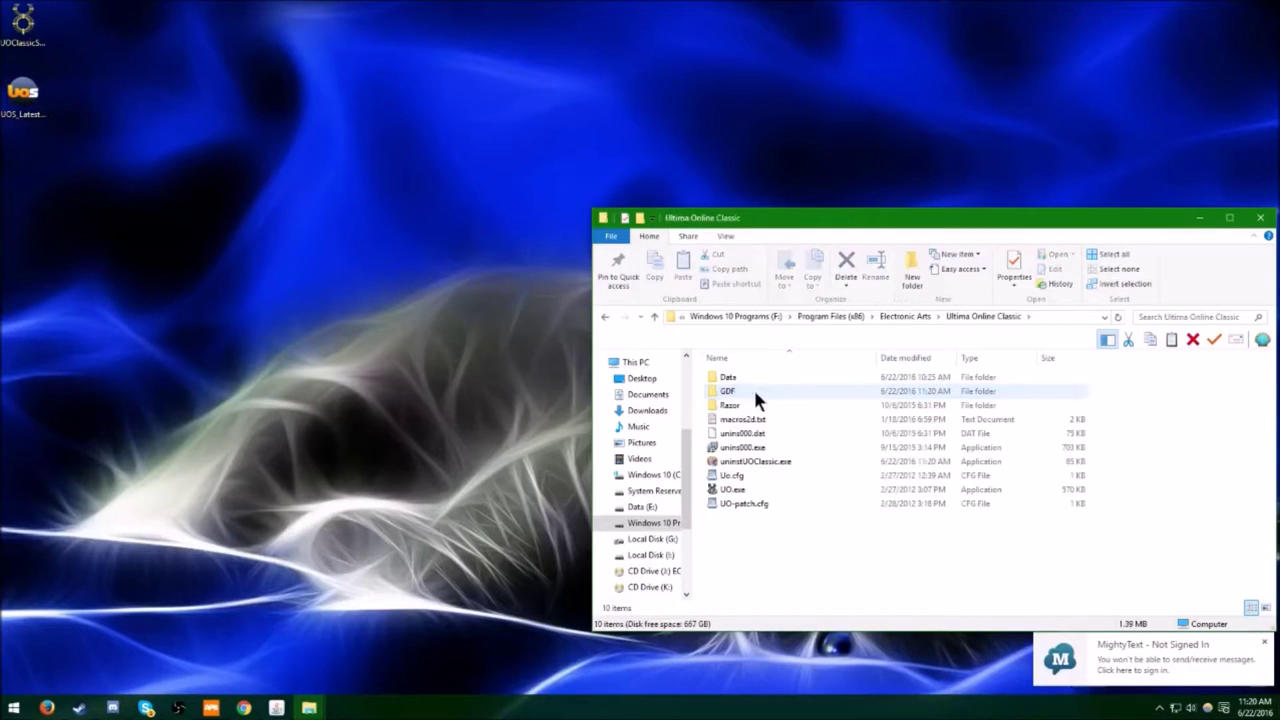
# Launch UO.exe from the install folder to patch the game client
pyautogui.click(731, 491)
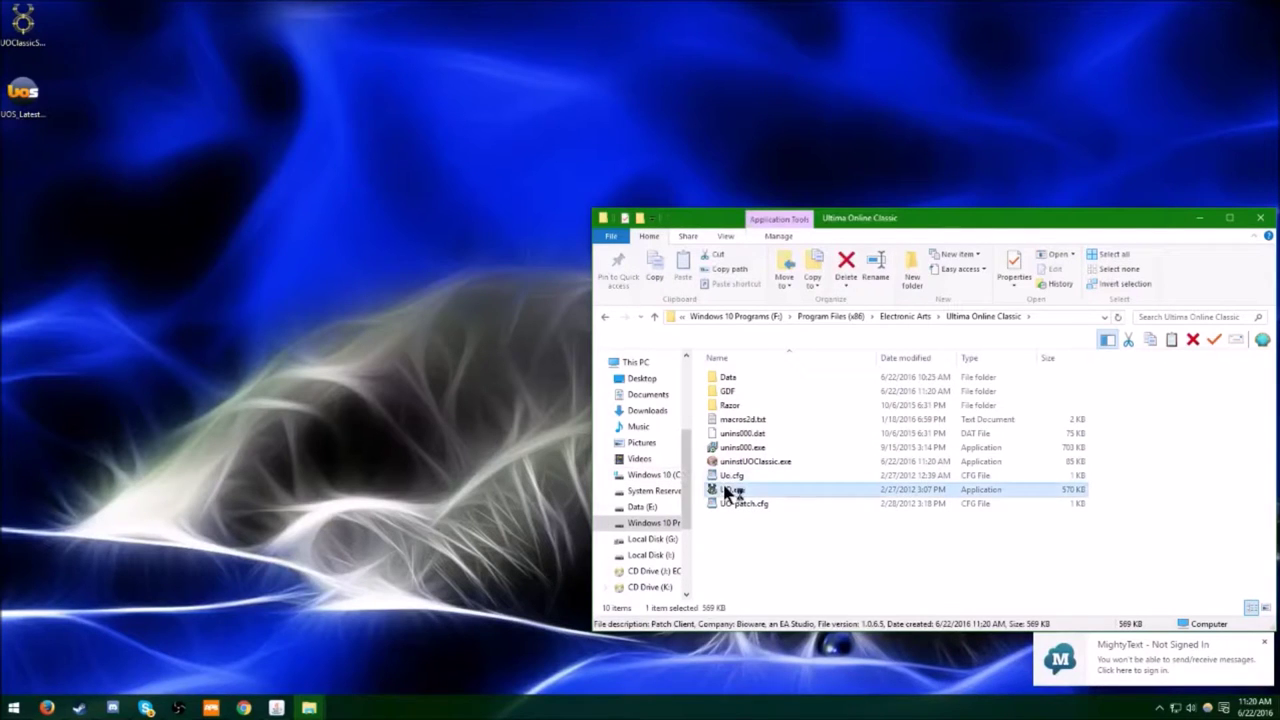
pyautogui.doubleClick(731, 491)
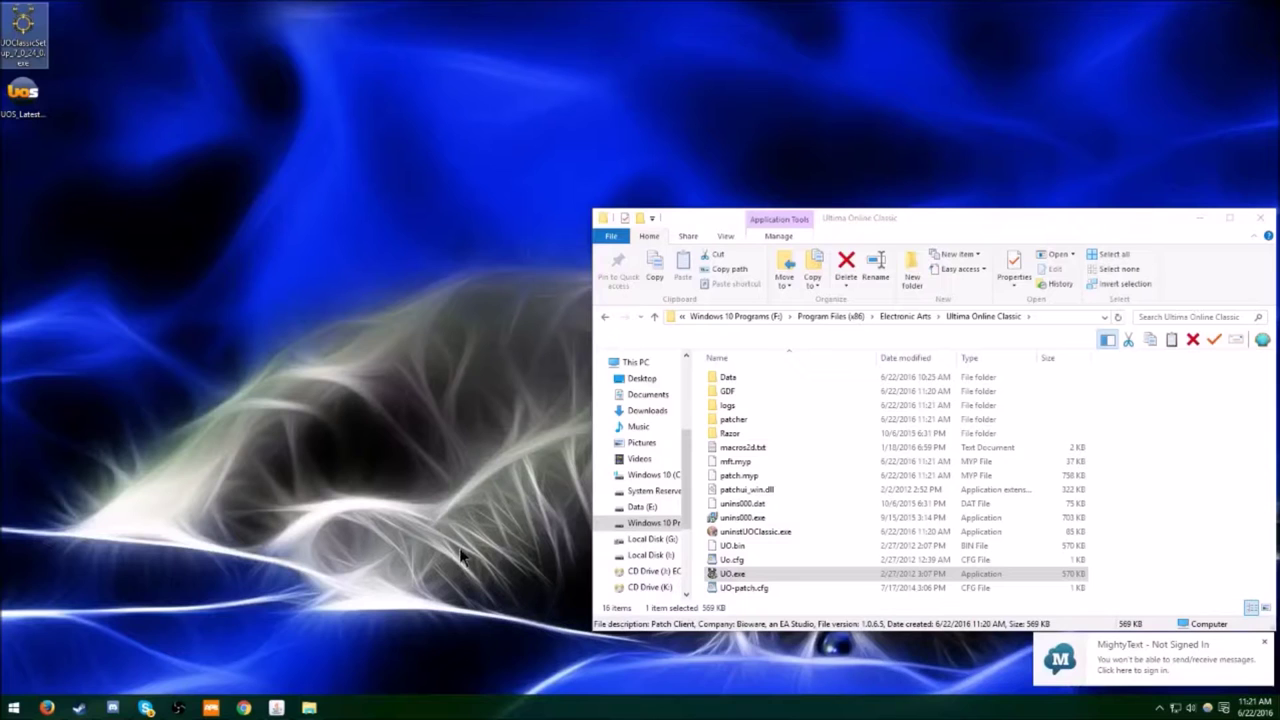
pyautogui.click(492, 544)
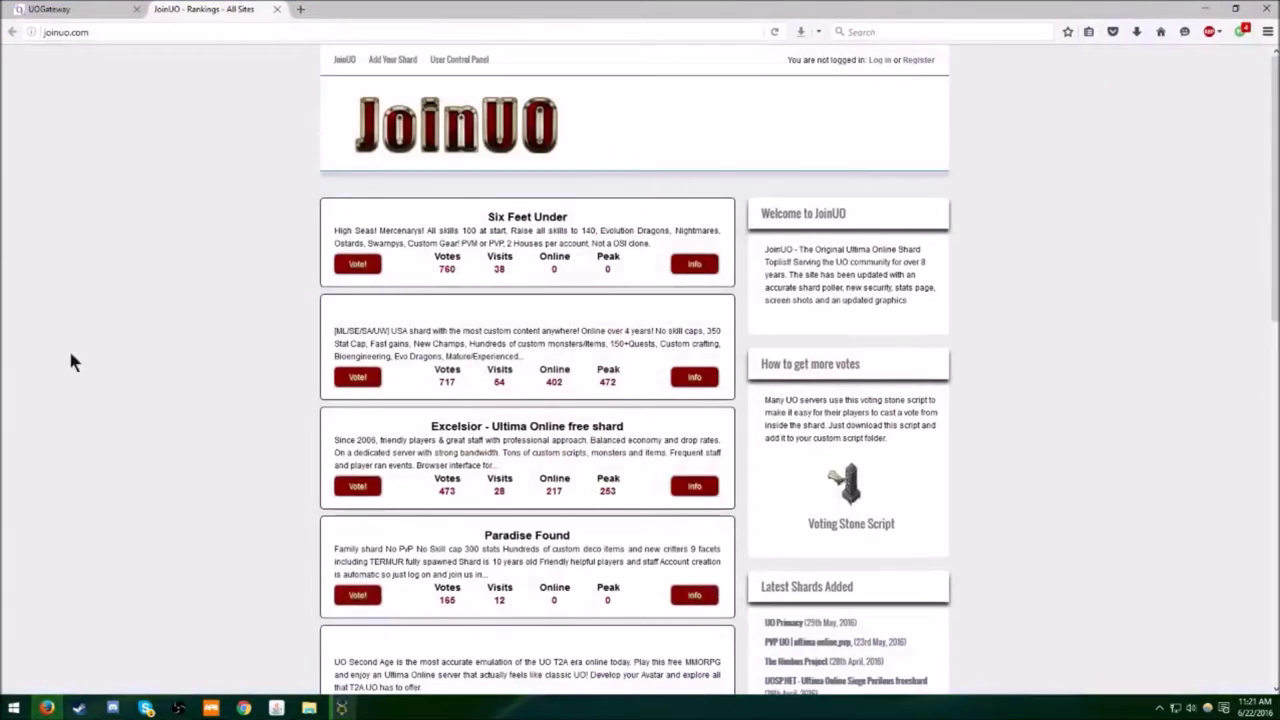
# View the shard list on UO Gateway in the browser and return to the JoinUO rankings
pyautogui.click(60, 9)
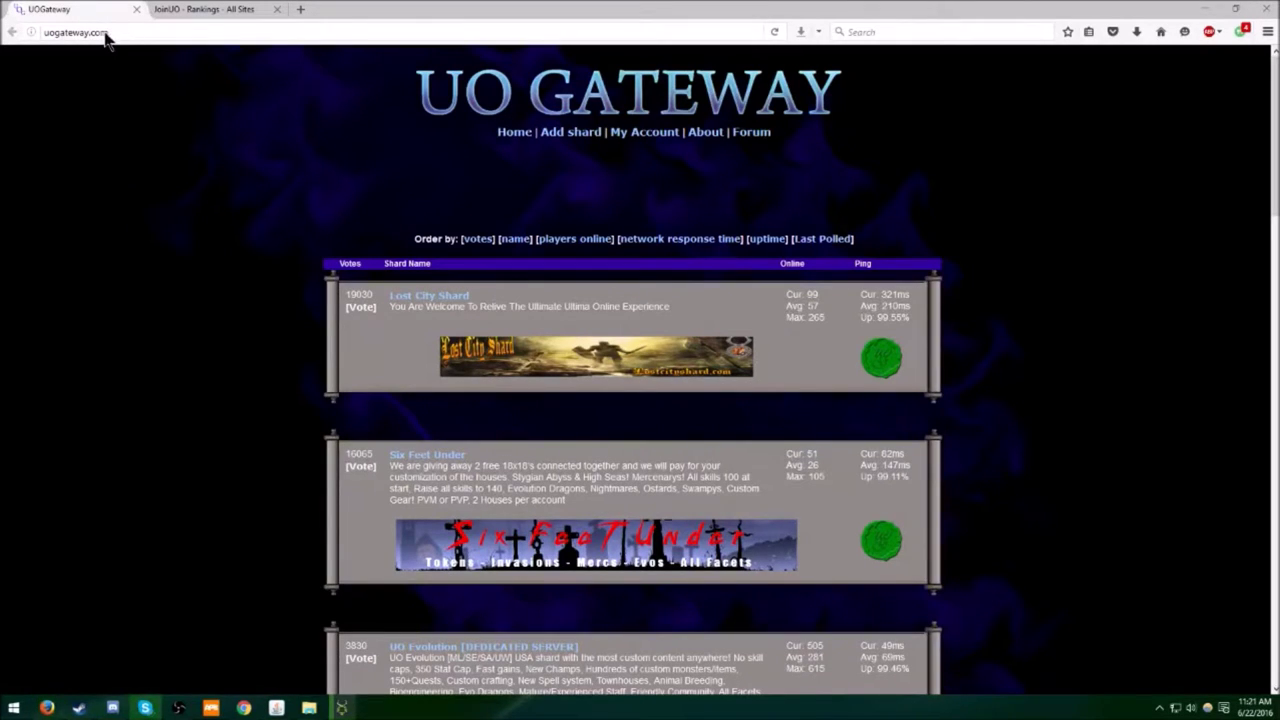
pyautogui.click(192, 10)
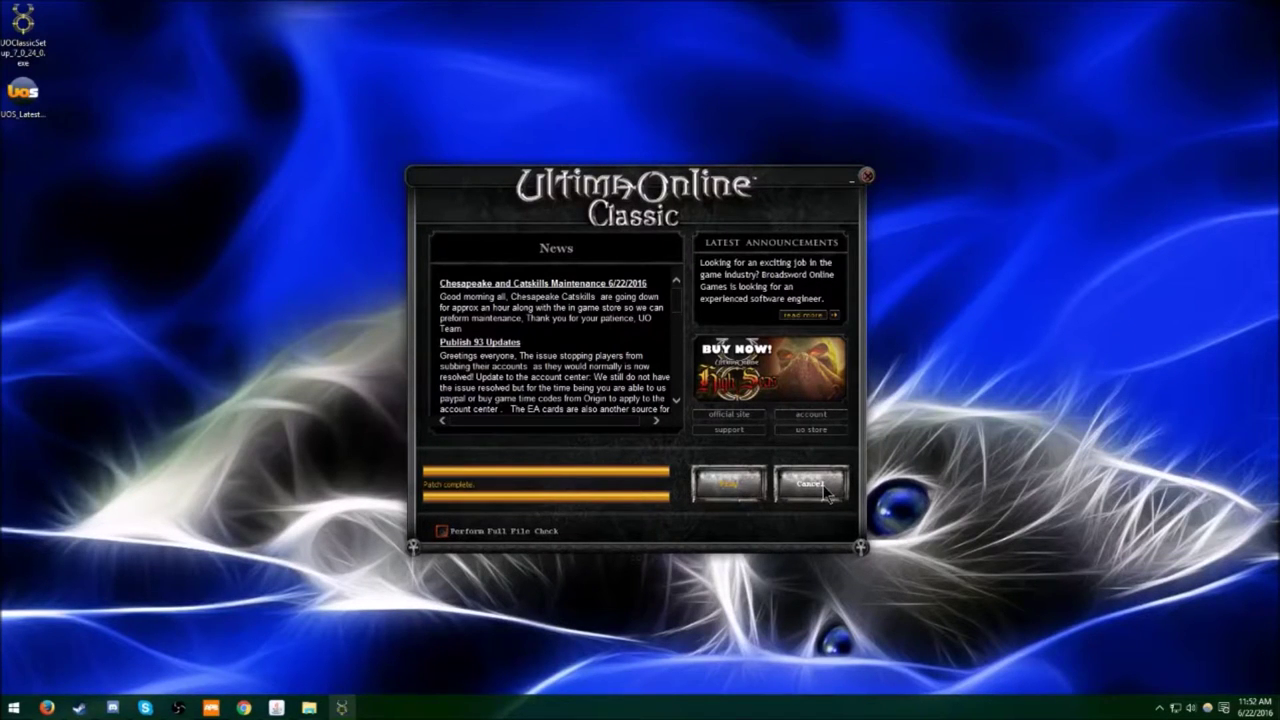
# Close the Ultima Online Classic patcher and locate client.exe in the Ultima Online Classic folder
pyautogui.click(824, 488)
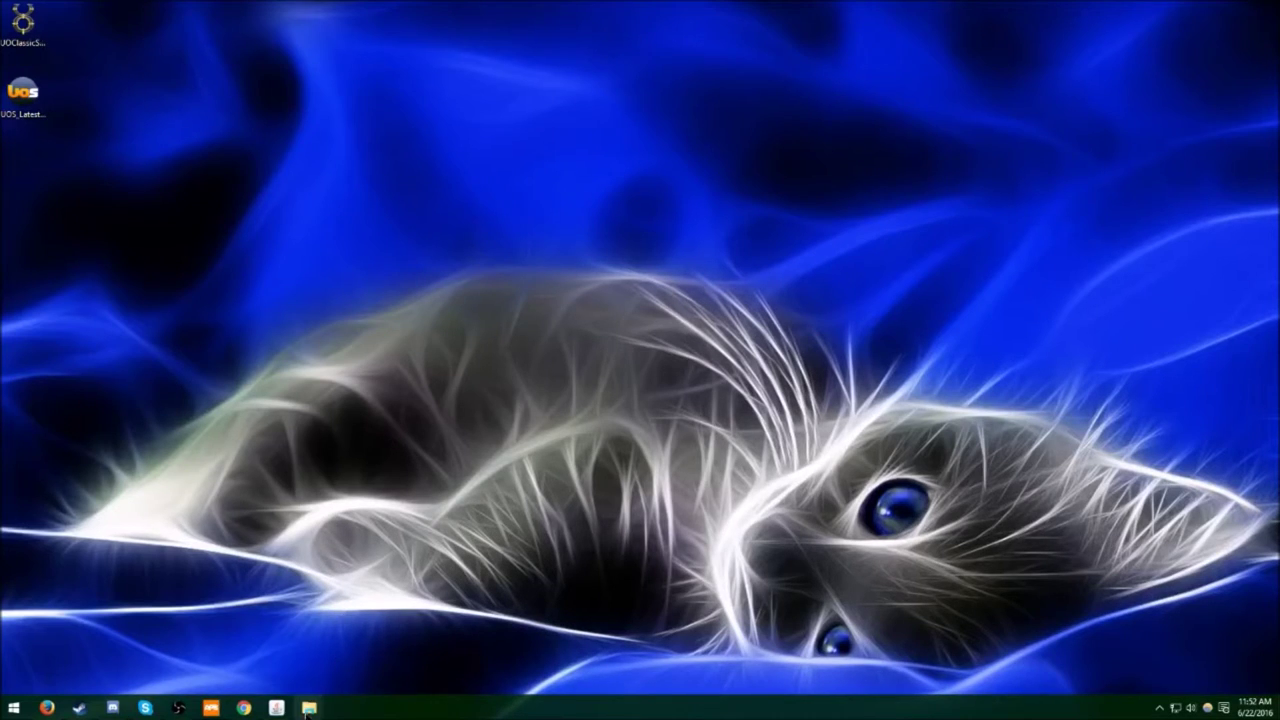
pyautogui.moveTo(309, 707)
pyautogui.click(255, 646)
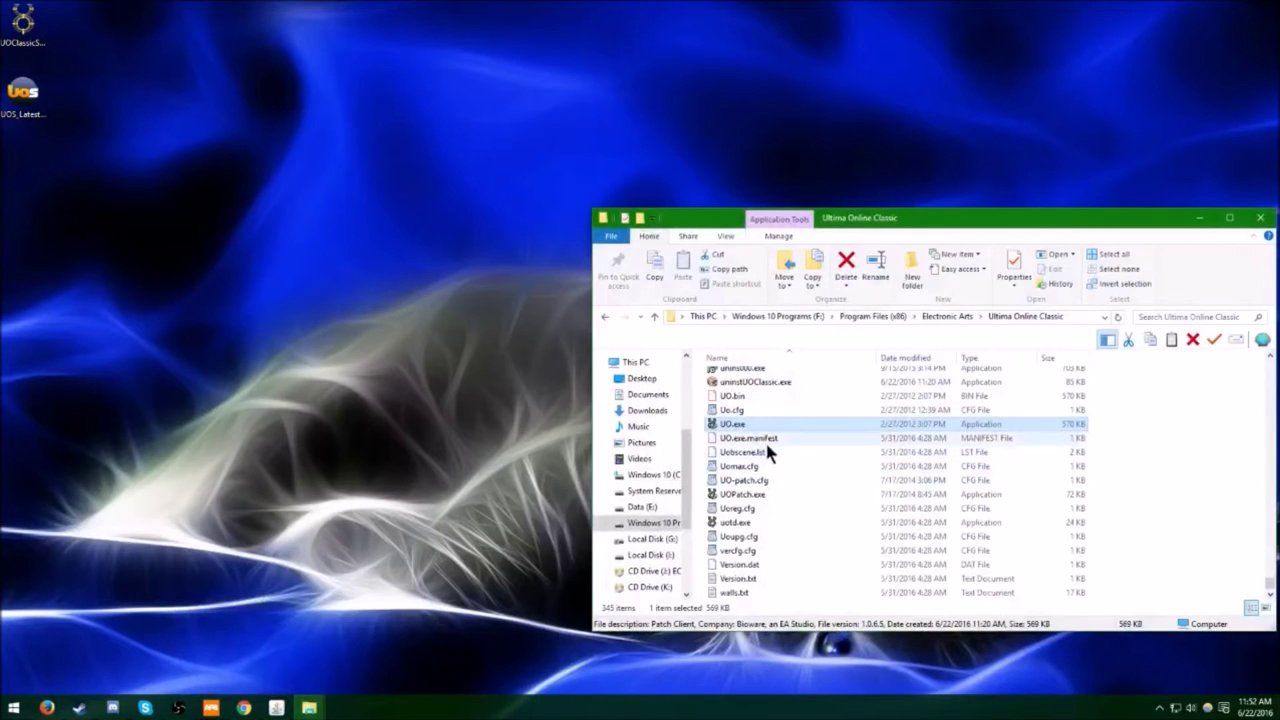
pyautogui.click(765, 440)
pyautogui.write('client')
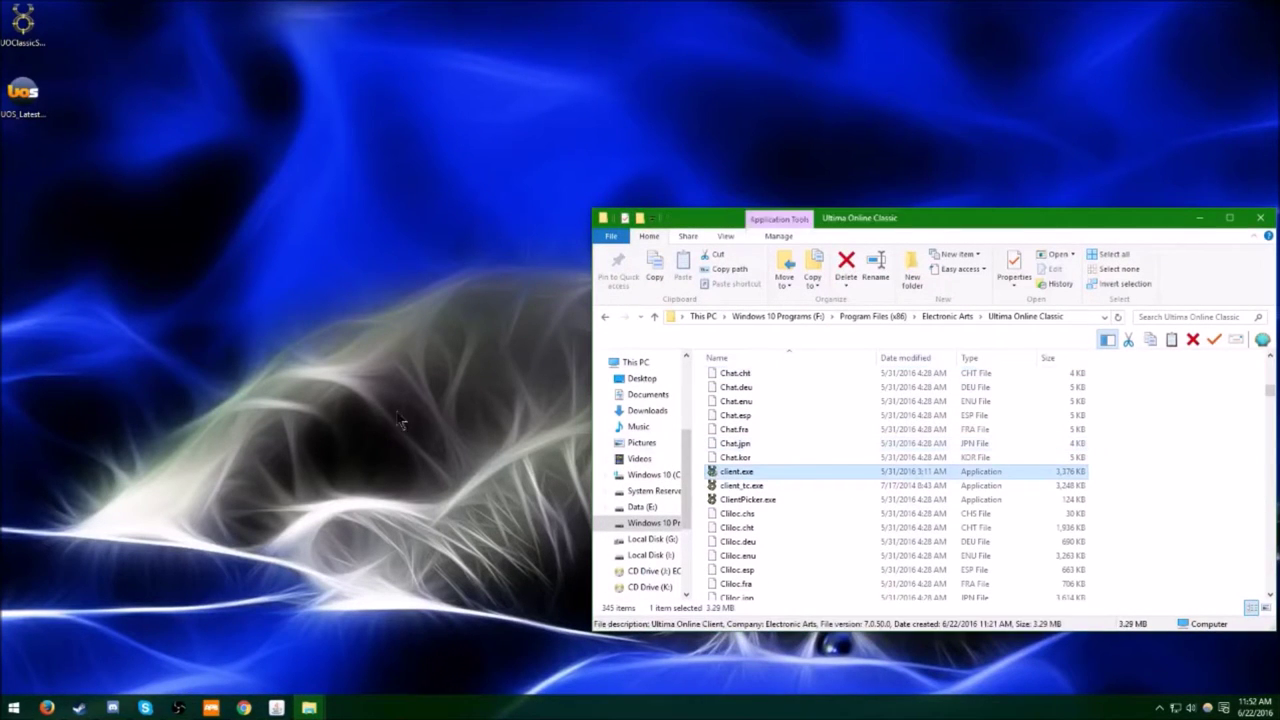
pyautogui.press('Return')
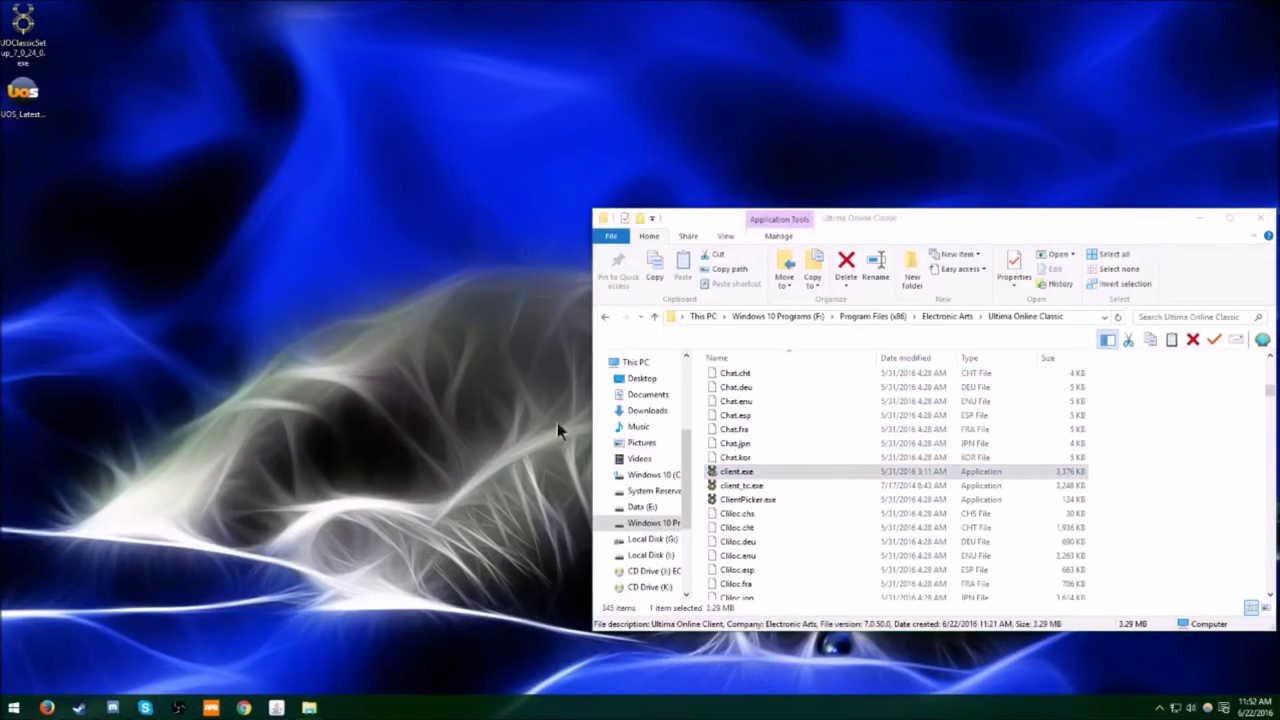
# Check in client.exe's compatibility properties that Windows XP (Service Pack 2) mode and running as administrator are enabled, and accept them
pyautogui.rightClick(726, 477)
pyautogui.click(764, 463)
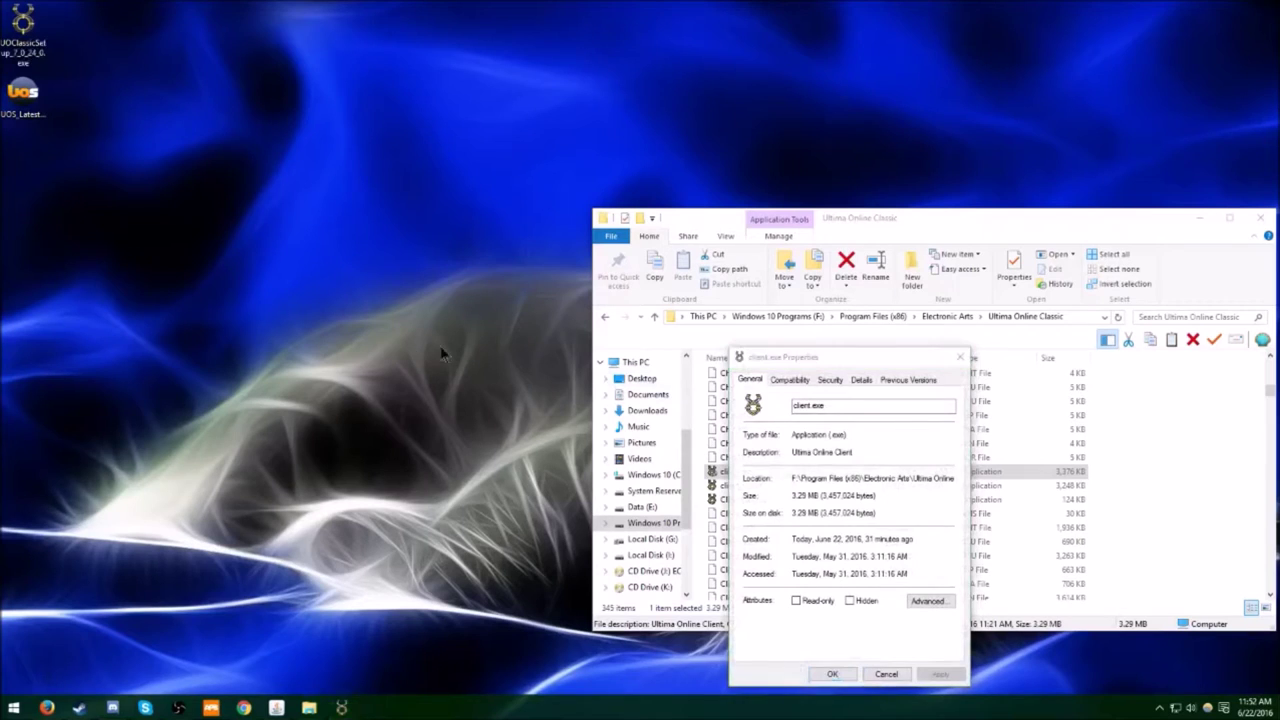
pyautogui.click(801, 384)
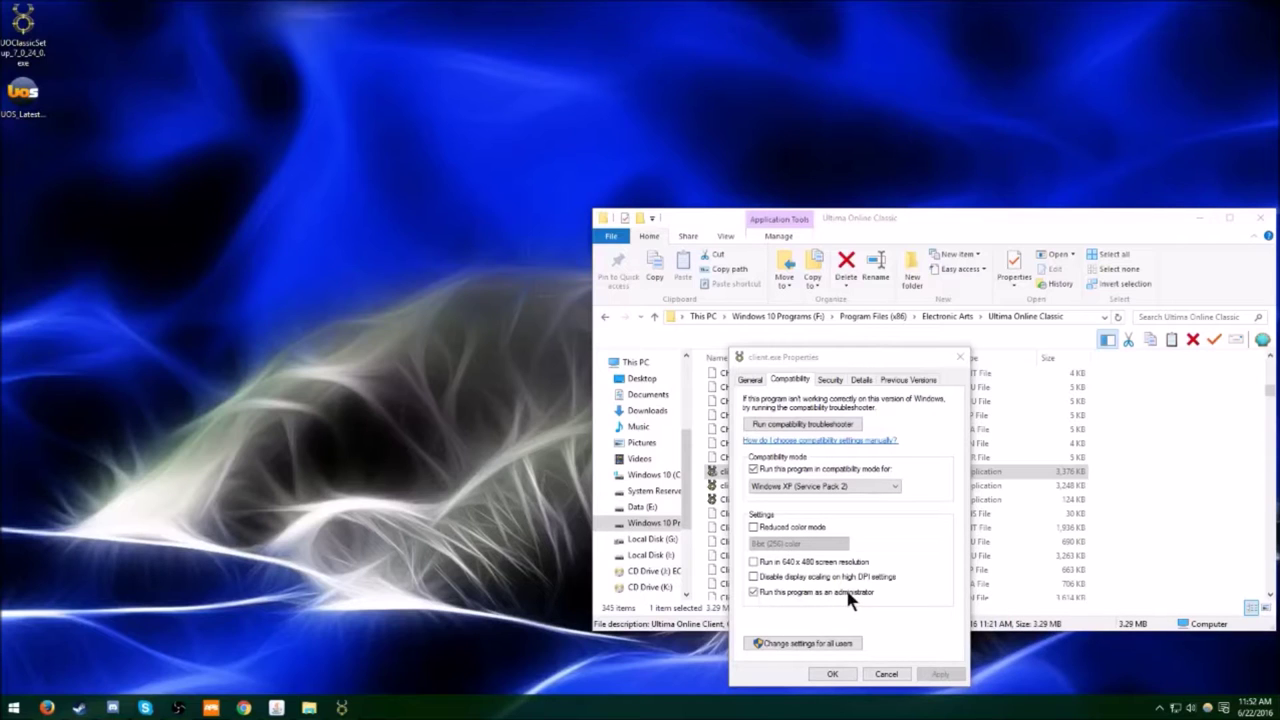
pyautogui.click(832, 674)
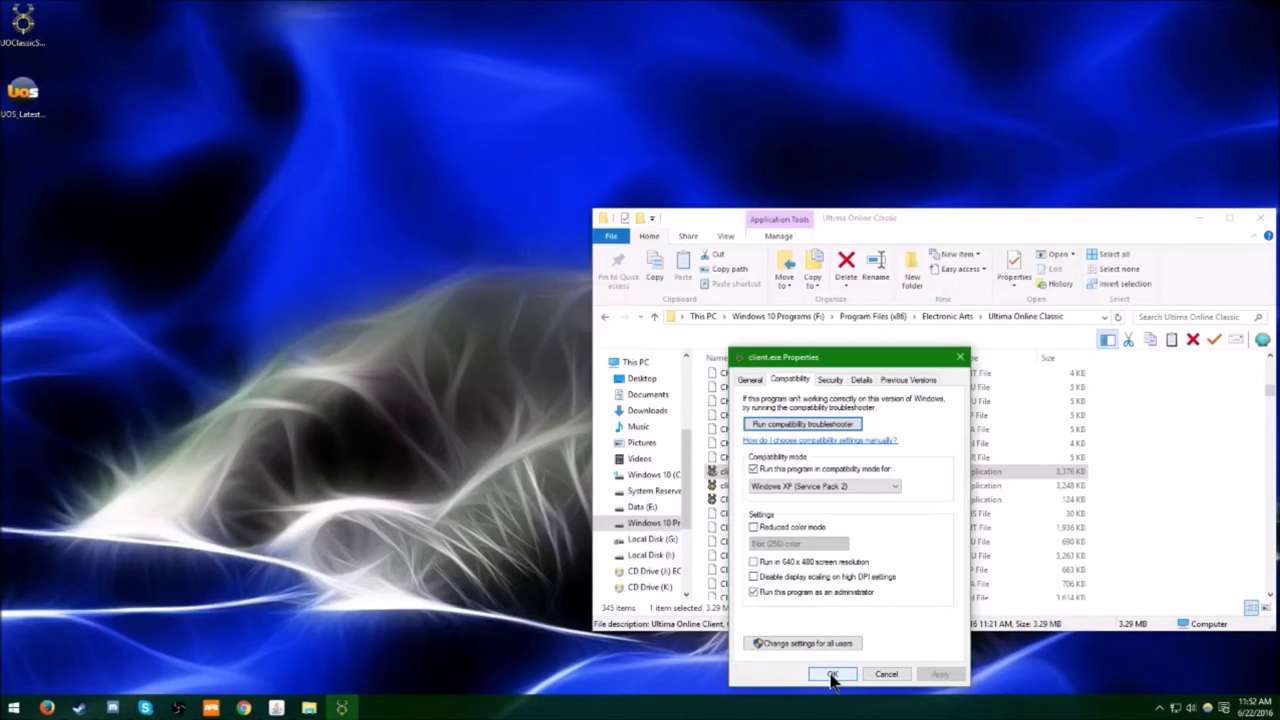
pyautogui.click(832, 676)
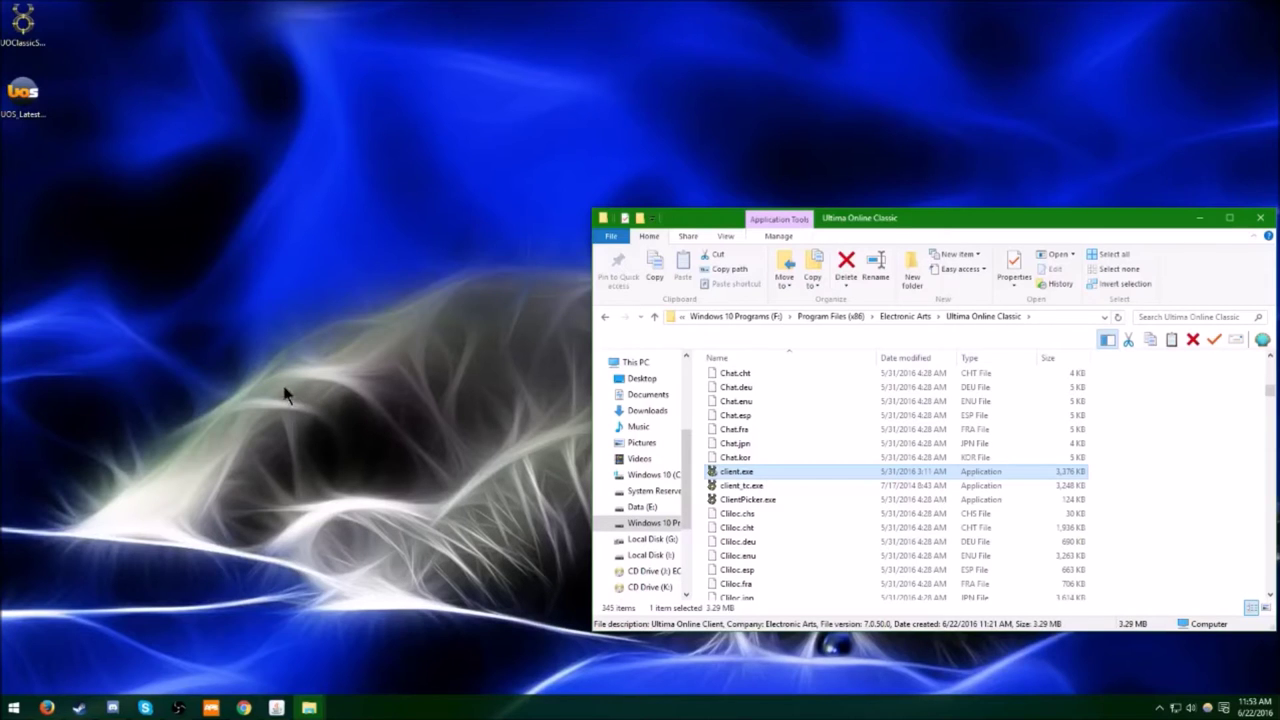
pyautogui.click(255, 340)
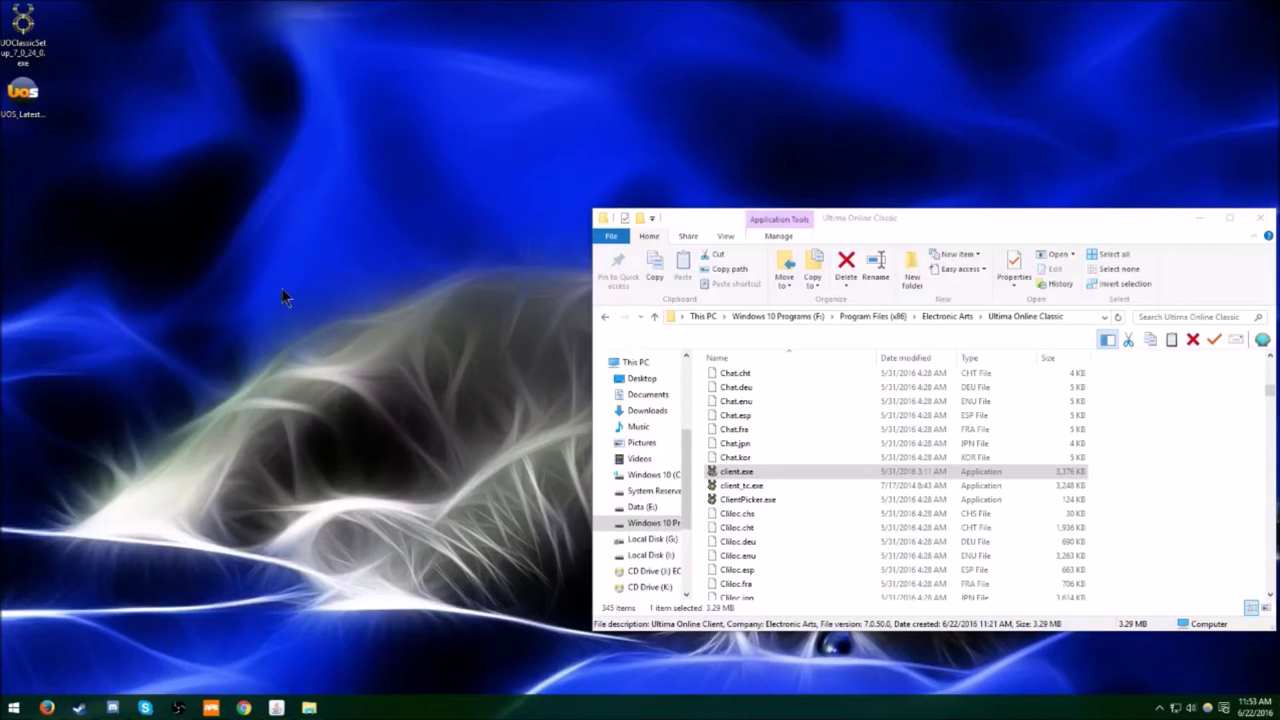
# Run UOS_Latest.exe from the desktop with English as the setup language and accept the license agreement
pyautogui.doubleClick(40, 112)
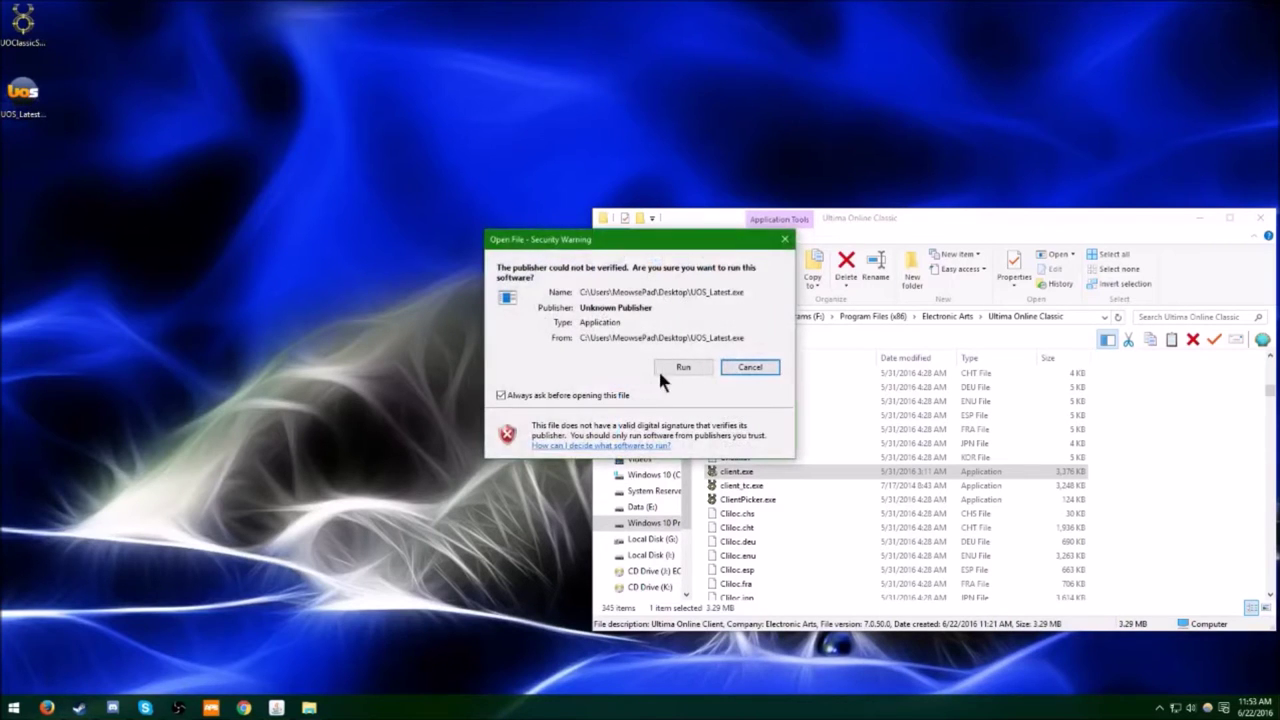
pyautogui.click(661, 365)
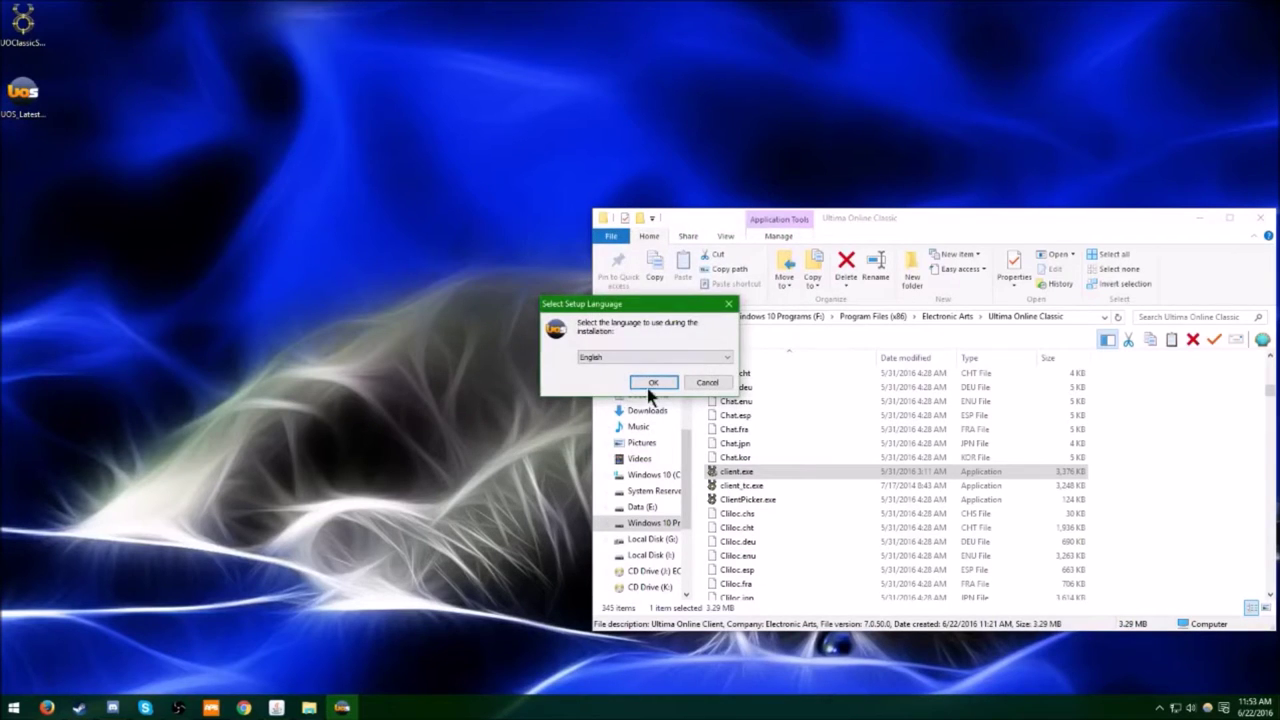
pyautogui.click(648, 388)
pyautogui.click(715, 462)
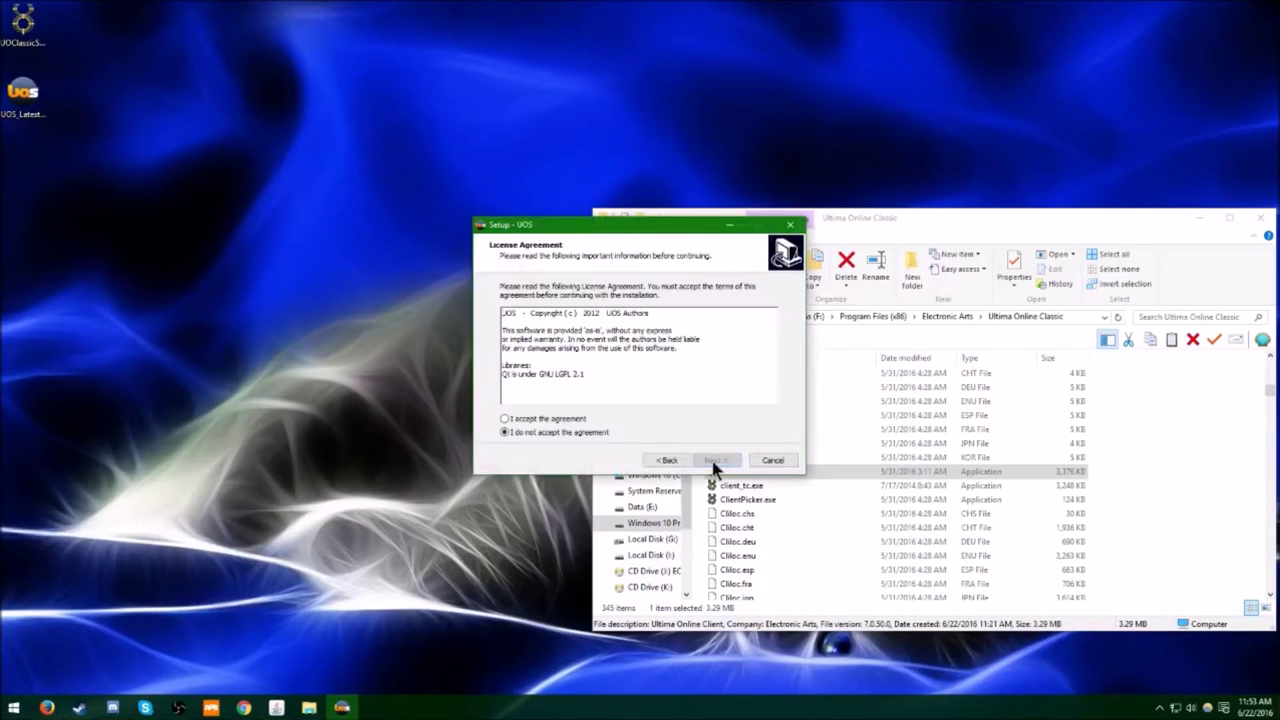
pyautogui.click(567, 420)
pyautogui.click(719, 460)
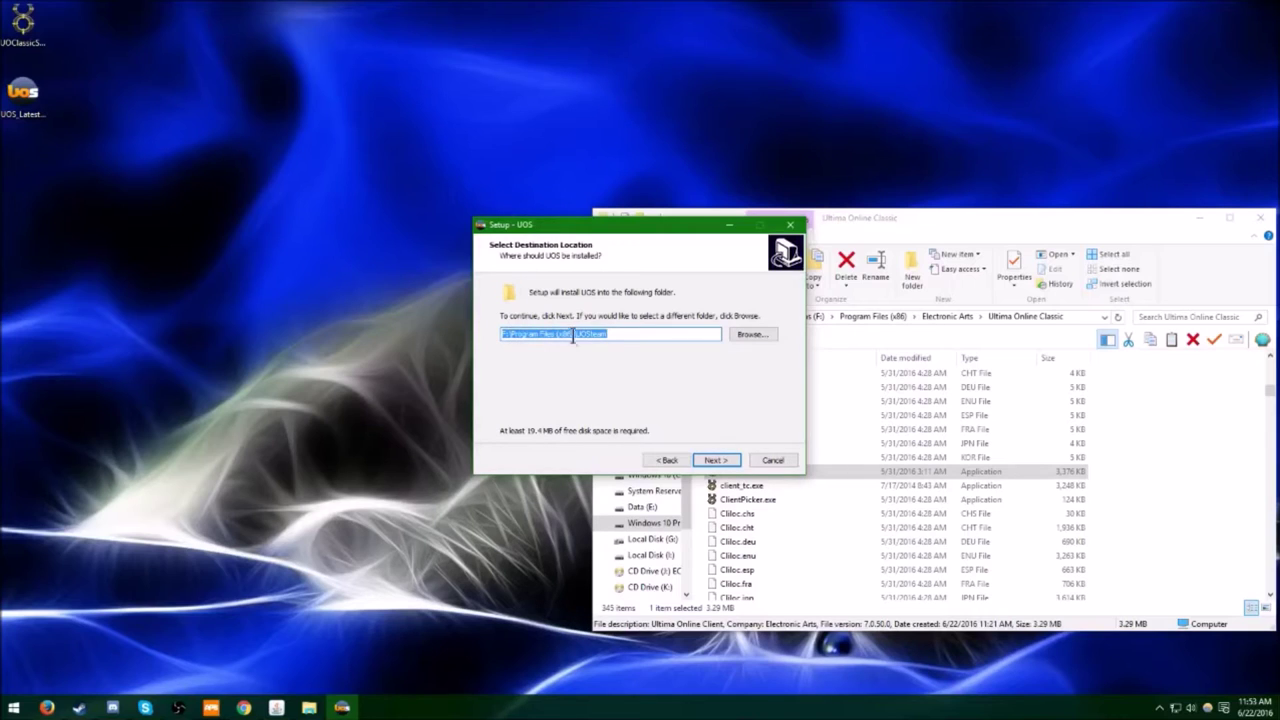
# Install UOS to F:\Program Files (x86)\UOSteam with the Start Menu folder UOSteam
pyautogui.click(715, 458)
pyautogui.click(715, 460)
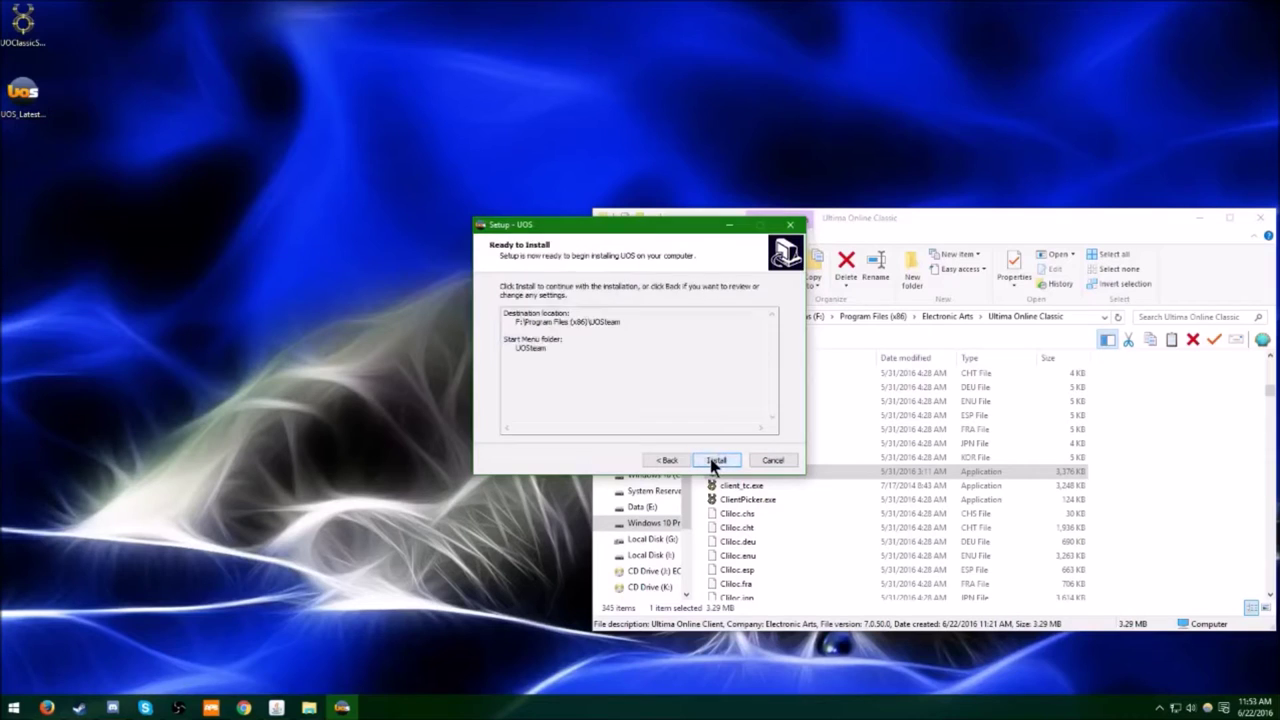
pyautogui.click(713, 460)
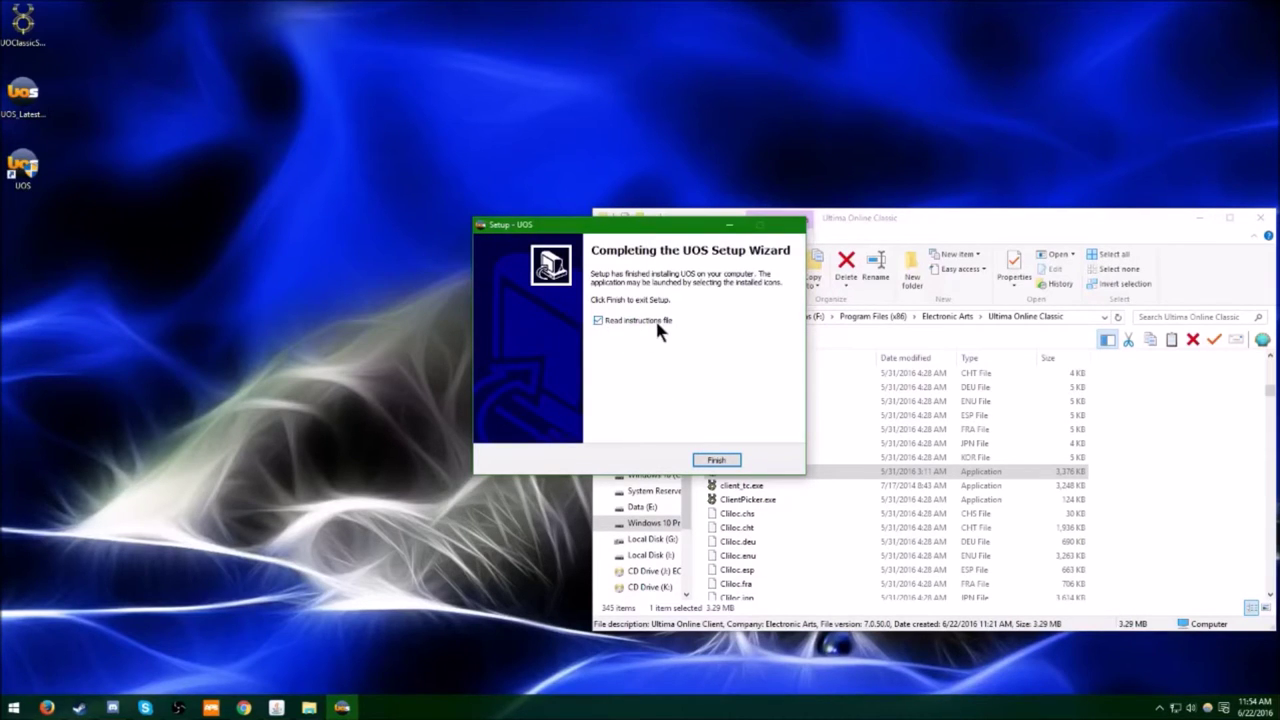
# Finish the UOS setup without opening the instructions file
pyautogui.click(598, 320)
pyautogui.click(716, 460)
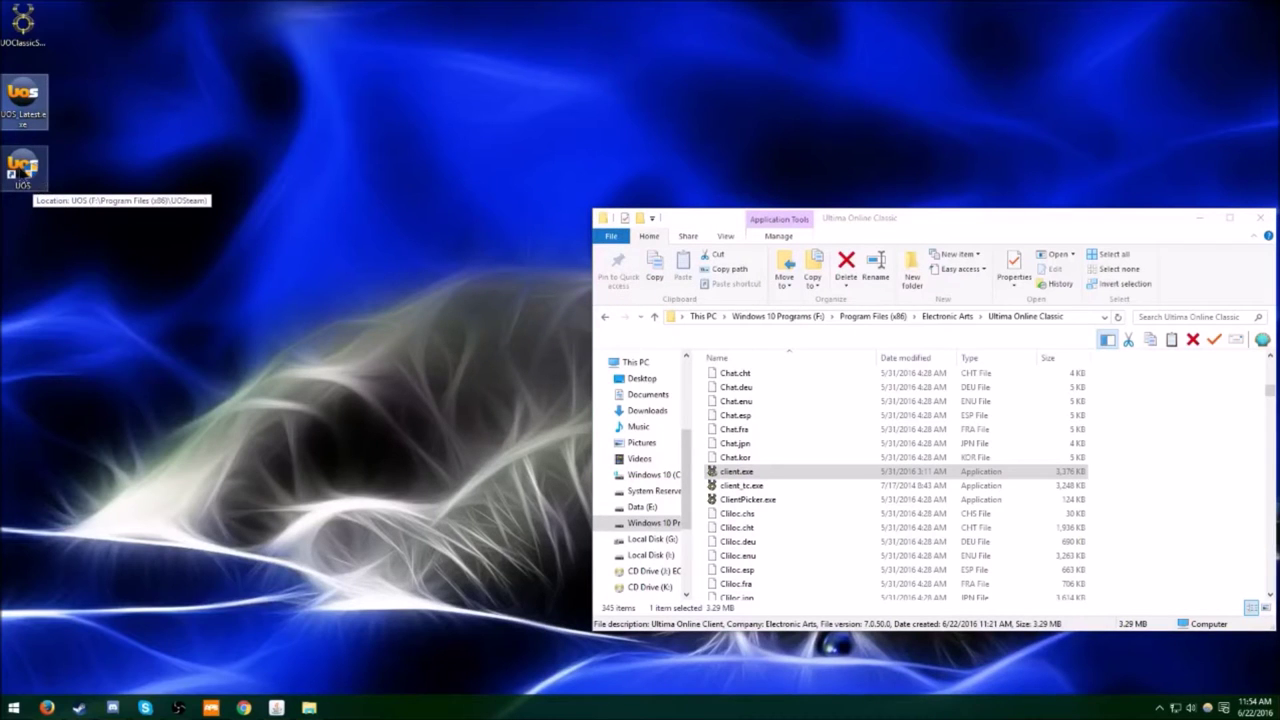
# Check in the UOS desktop shortcut's compatibility properties that running as administrator is enabled, and accept them
pyautogui.click(33, 173)
pyautogui.rightClick(33, 173)
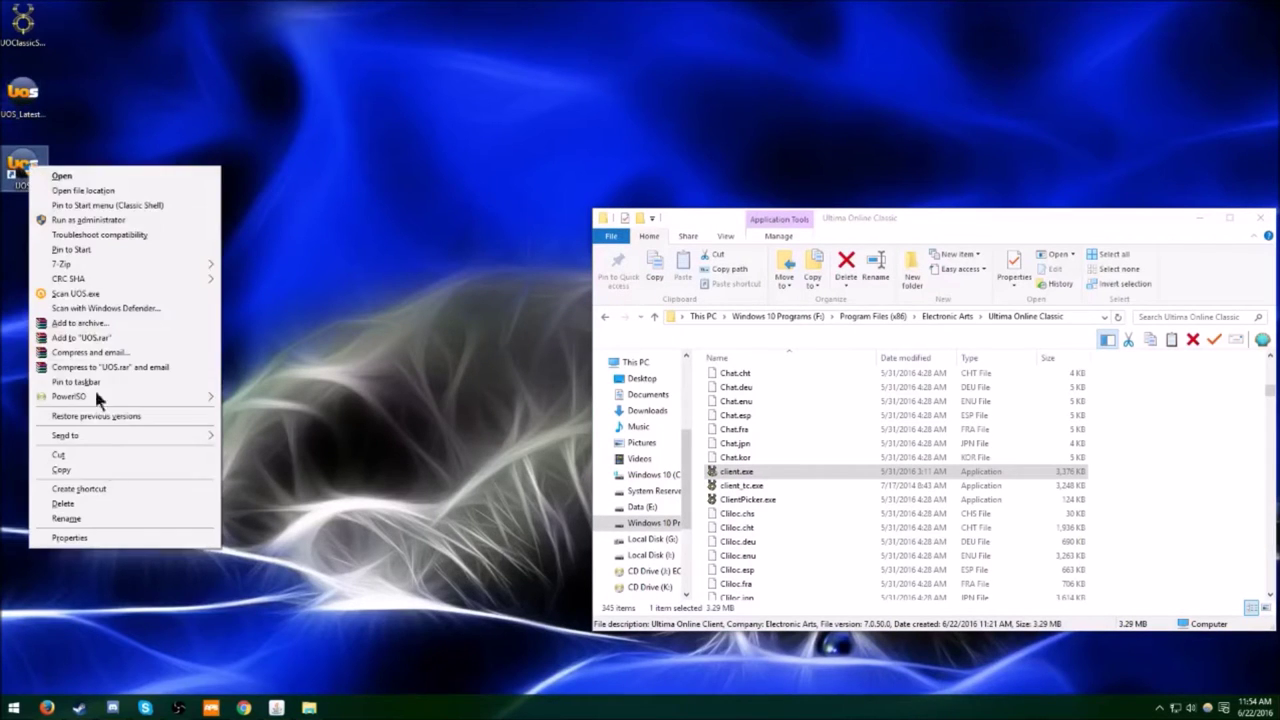
pyautogui.click(92, 539)
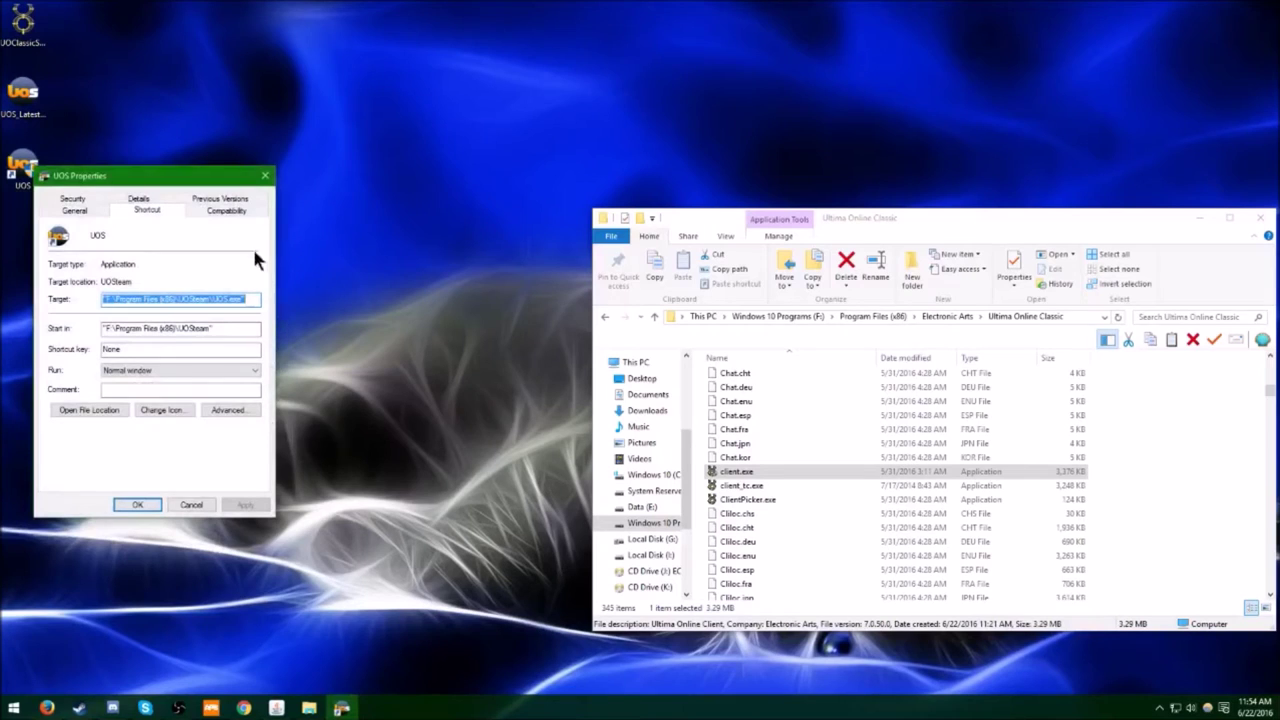
pyautogui.click(228, 212)
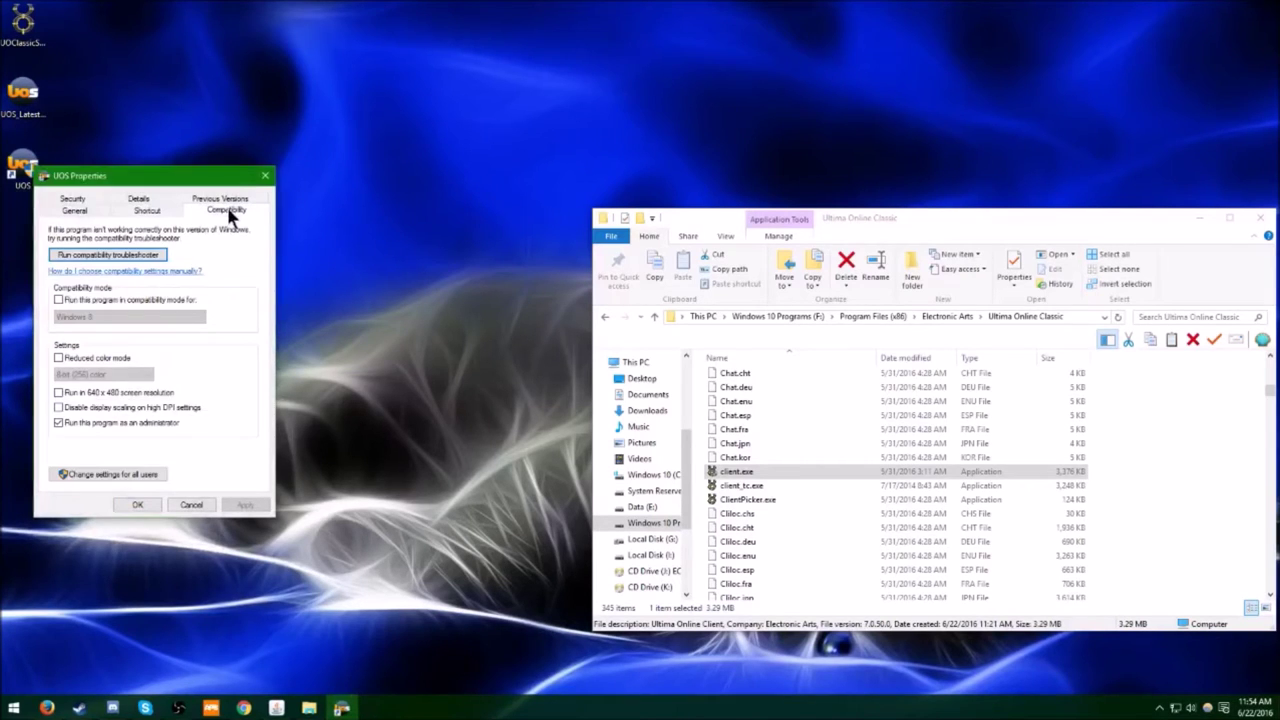
pyautogui.click(59, 422)
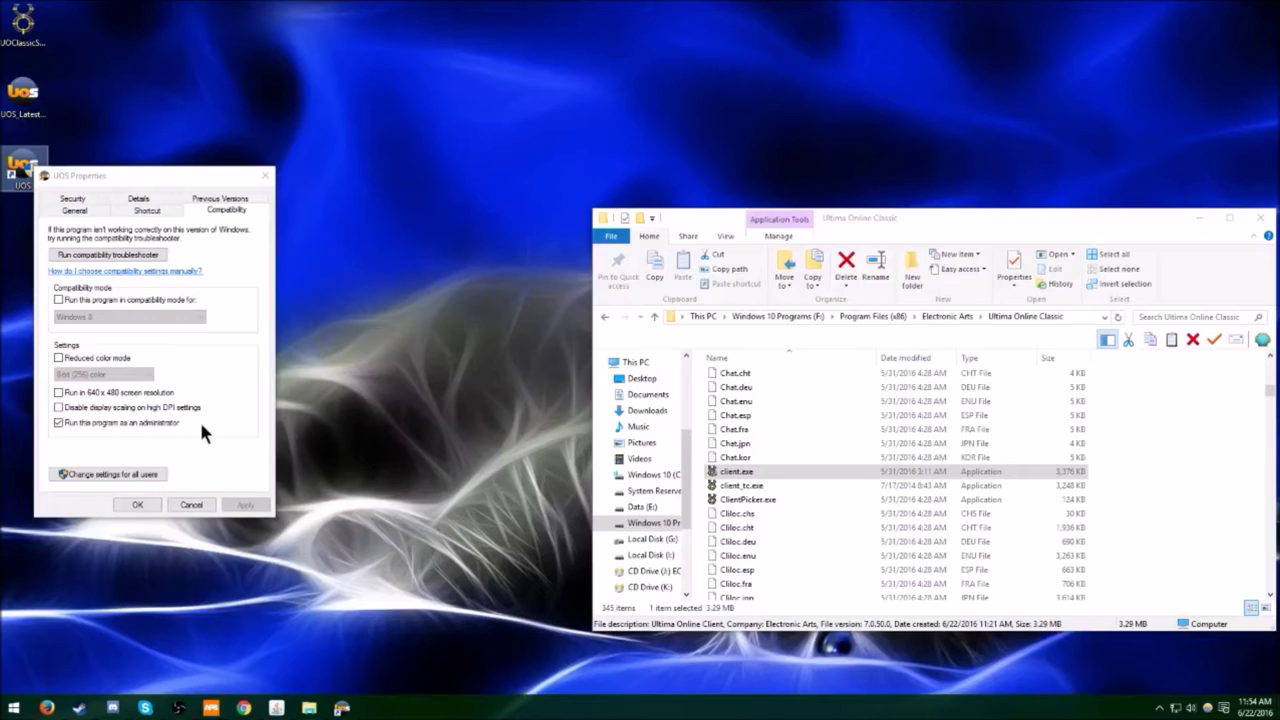
pyautogui.click(140, 505)
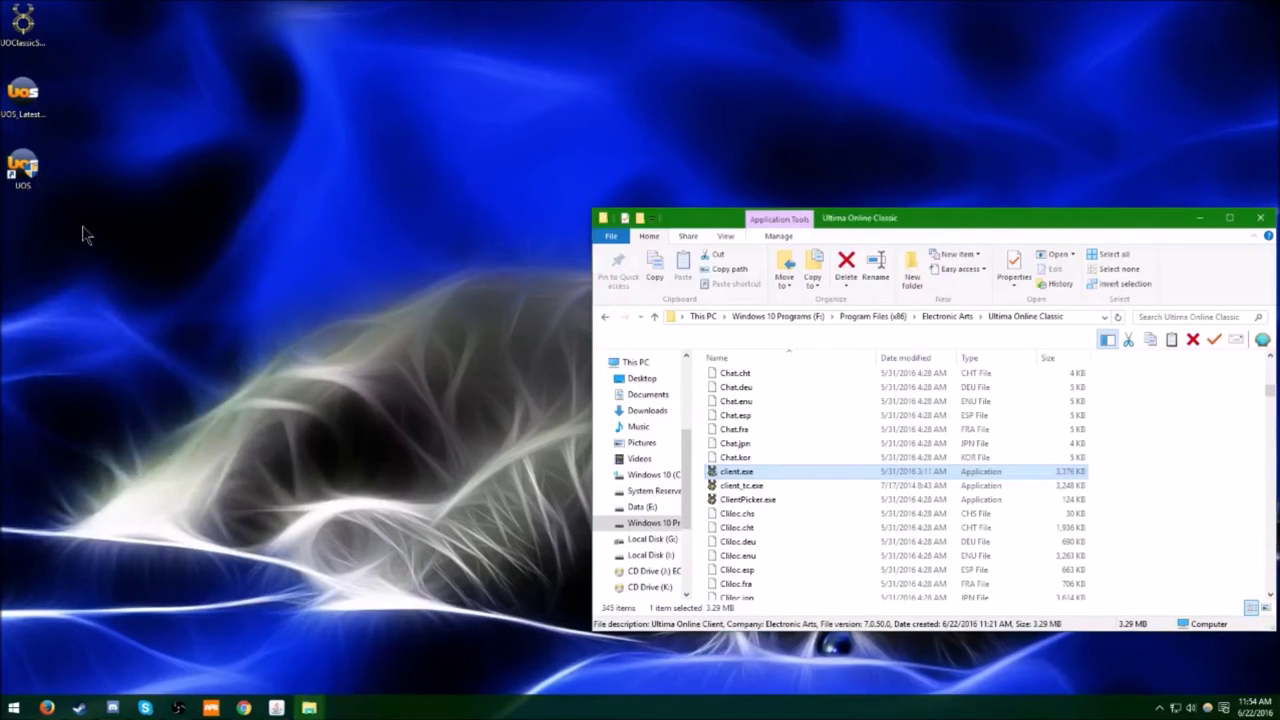
# Launch UOS from the desktop and start the Ultima Online Classic client with the shard login.uoforever.com on port 2599
pyautogui.click(25, 170)
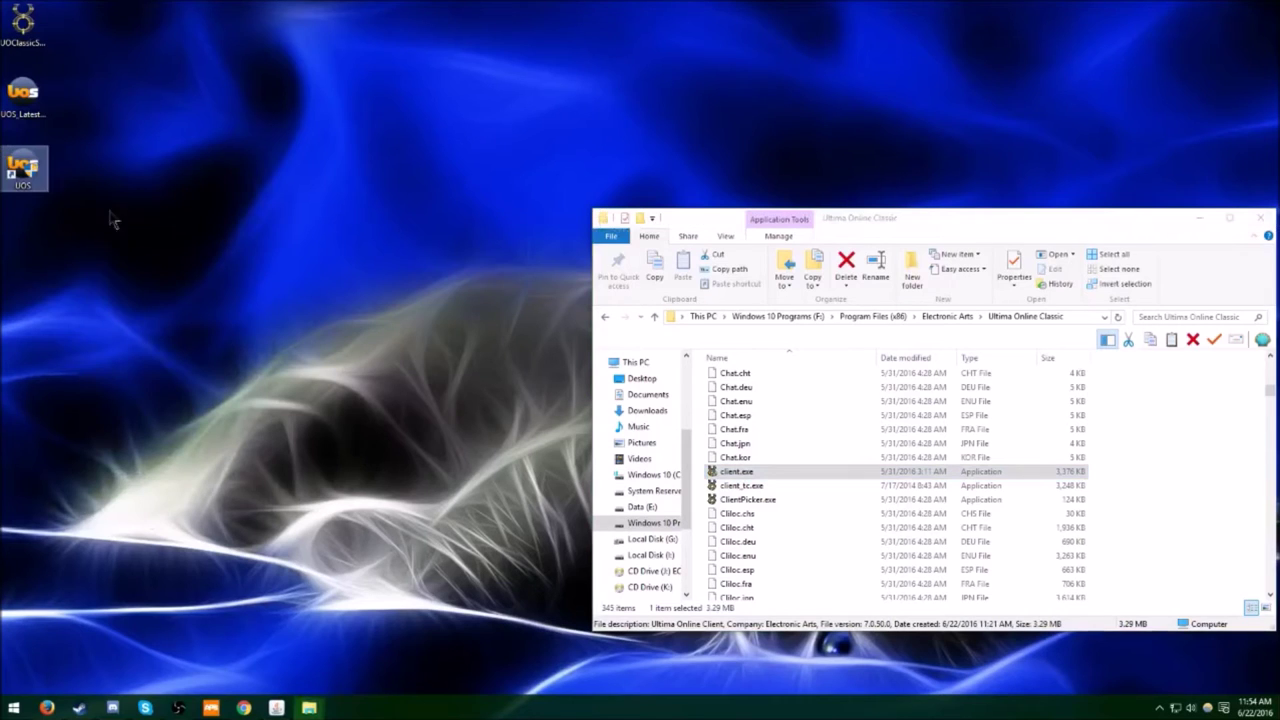
pyautogui.doubleClick(33, 173)
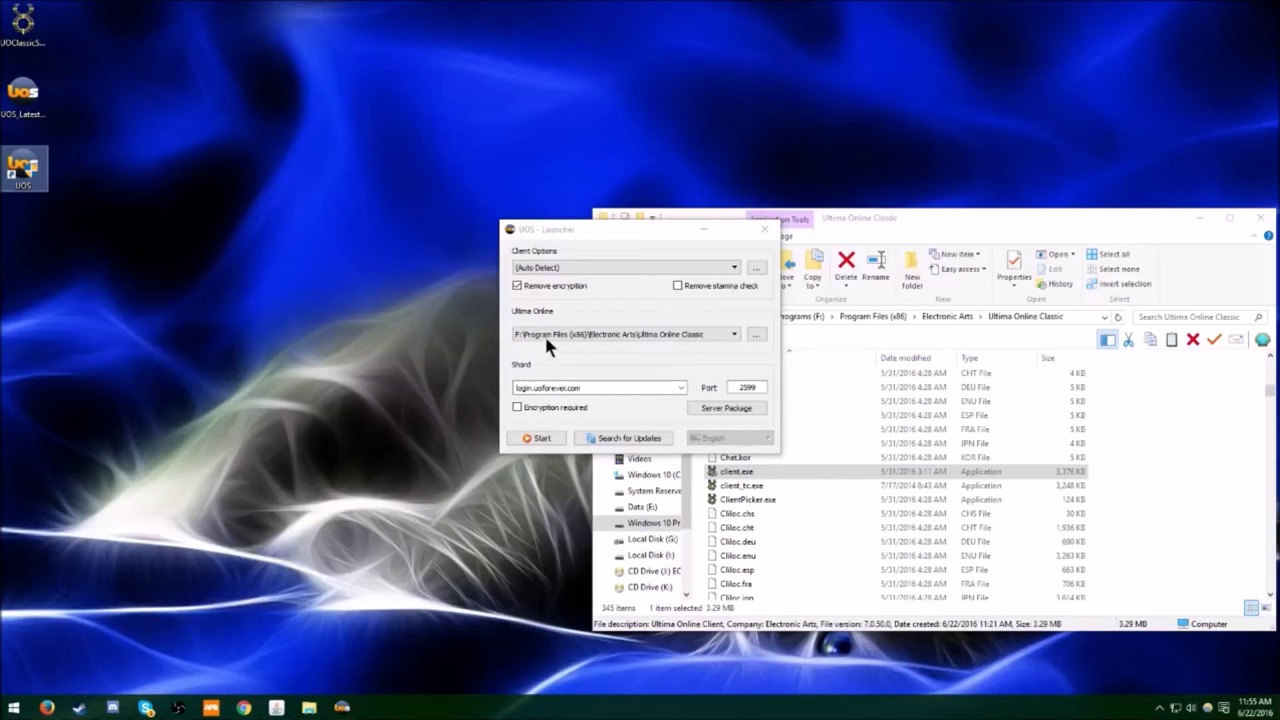
pyautogui.click(613, 362)
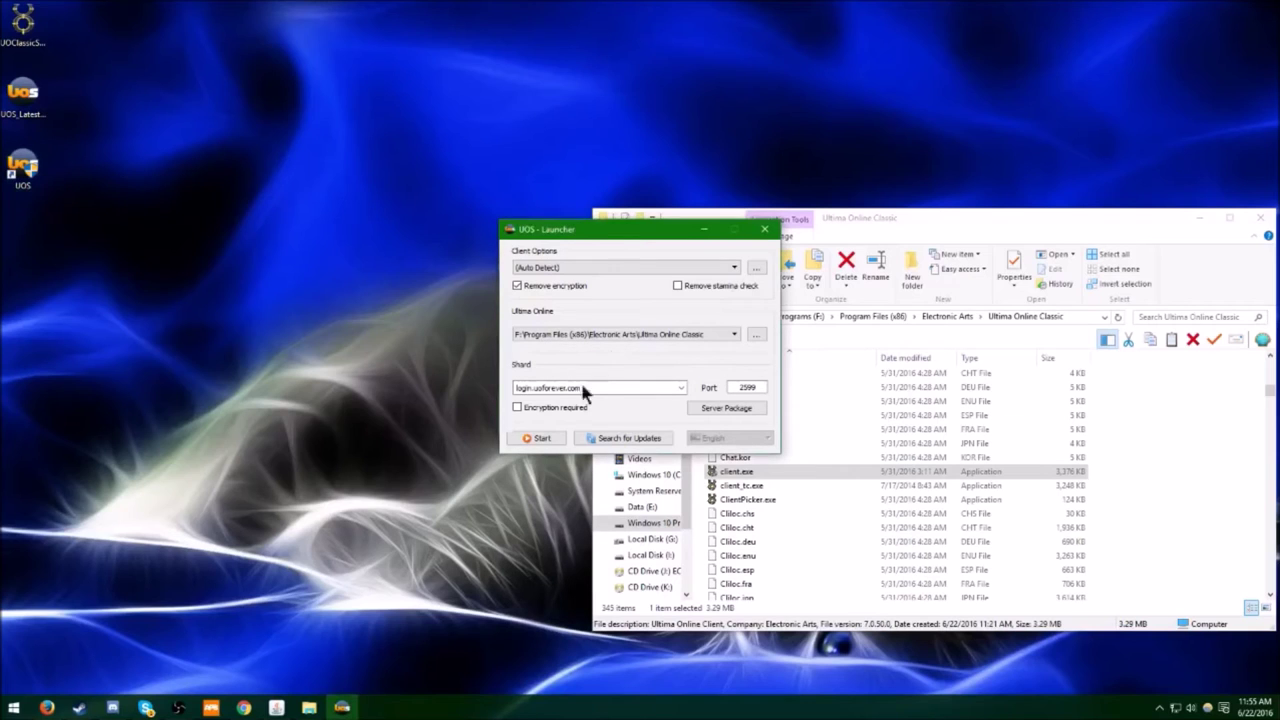
pyautogui.click(538, 440)
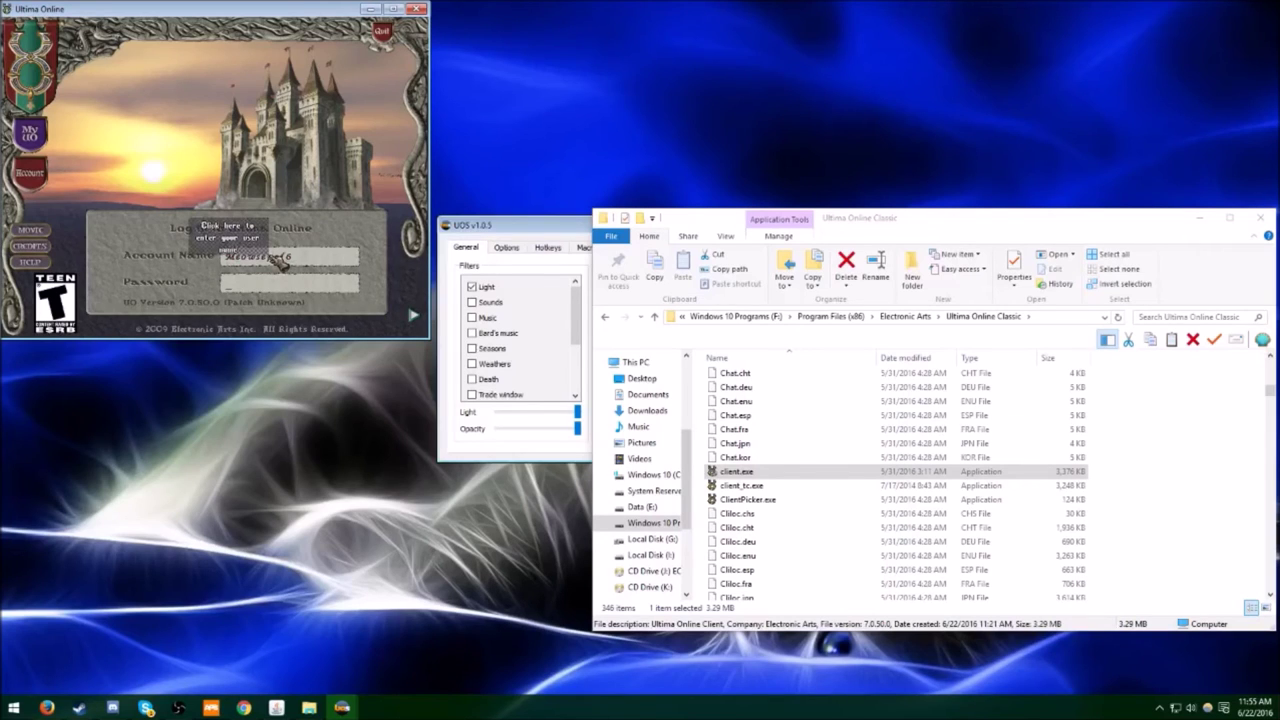
# Log in to Ultima Online with the account name and password, and select the Ultima Forever shard
pyautogui.press('Return')
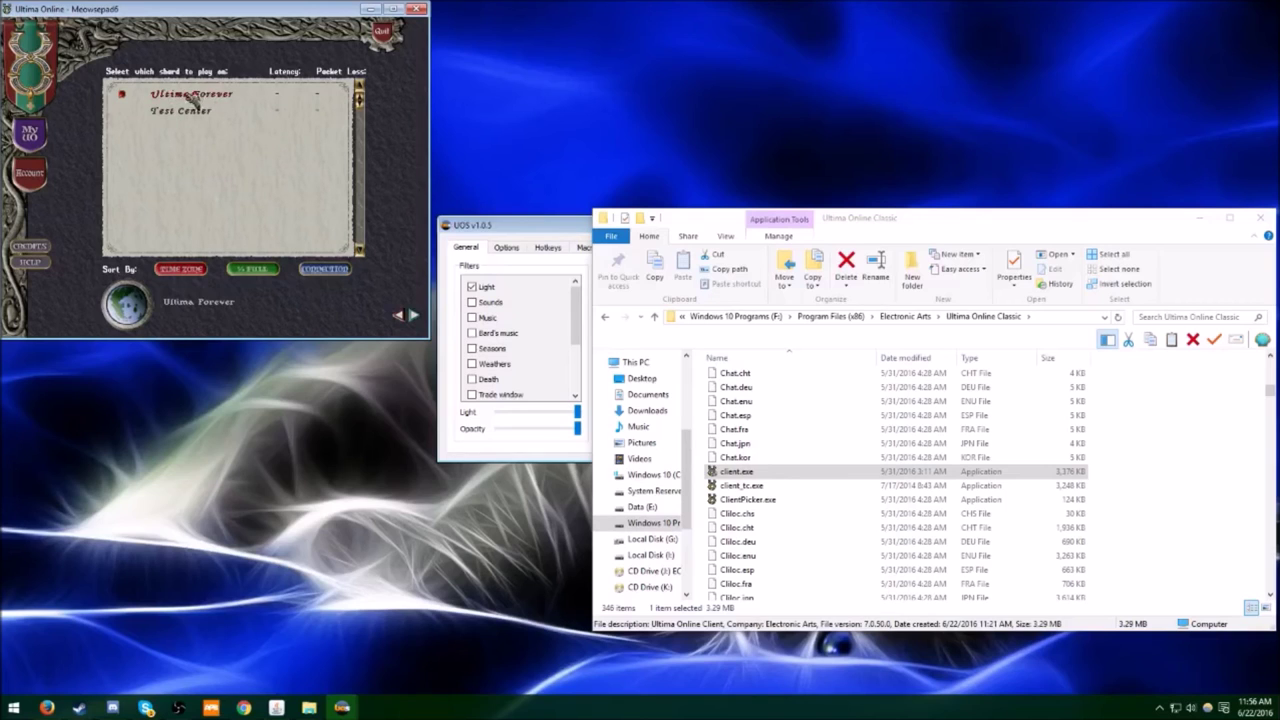
pyautogui.click(188, 98)
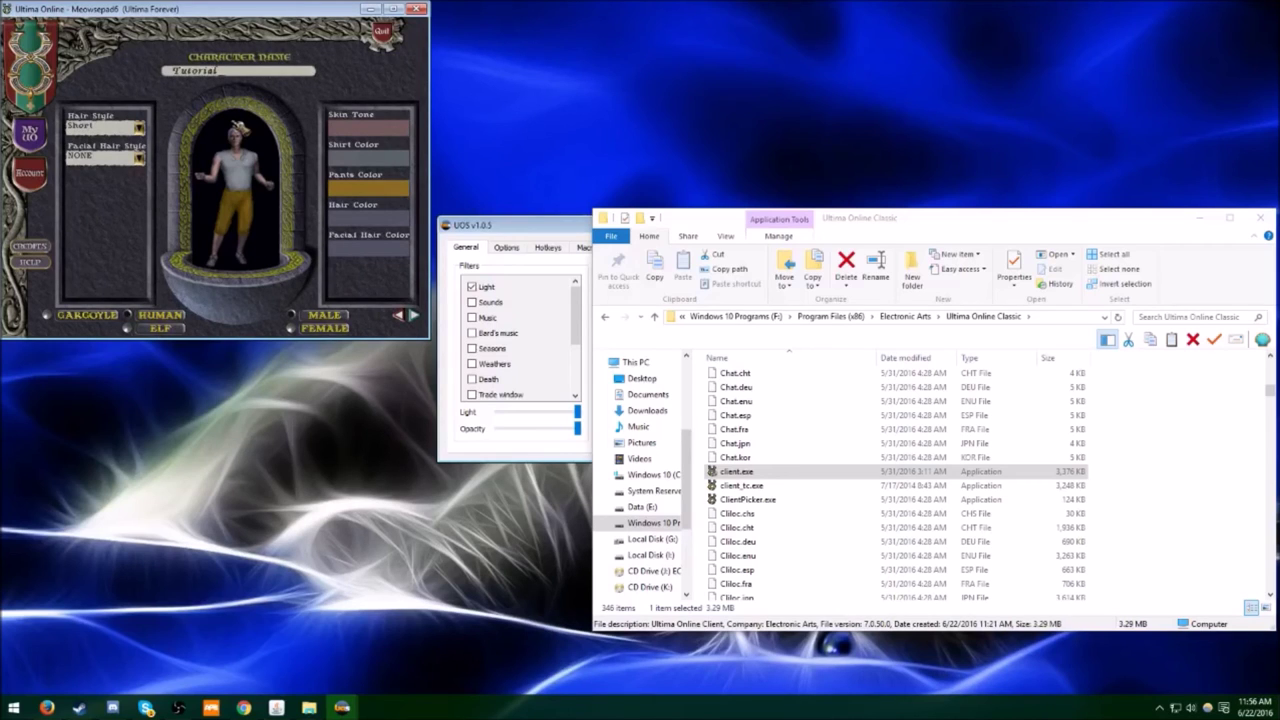
# Create a character named Tutorial with the Warrior trade and enter the game world
pyautogui.click(413, 315)
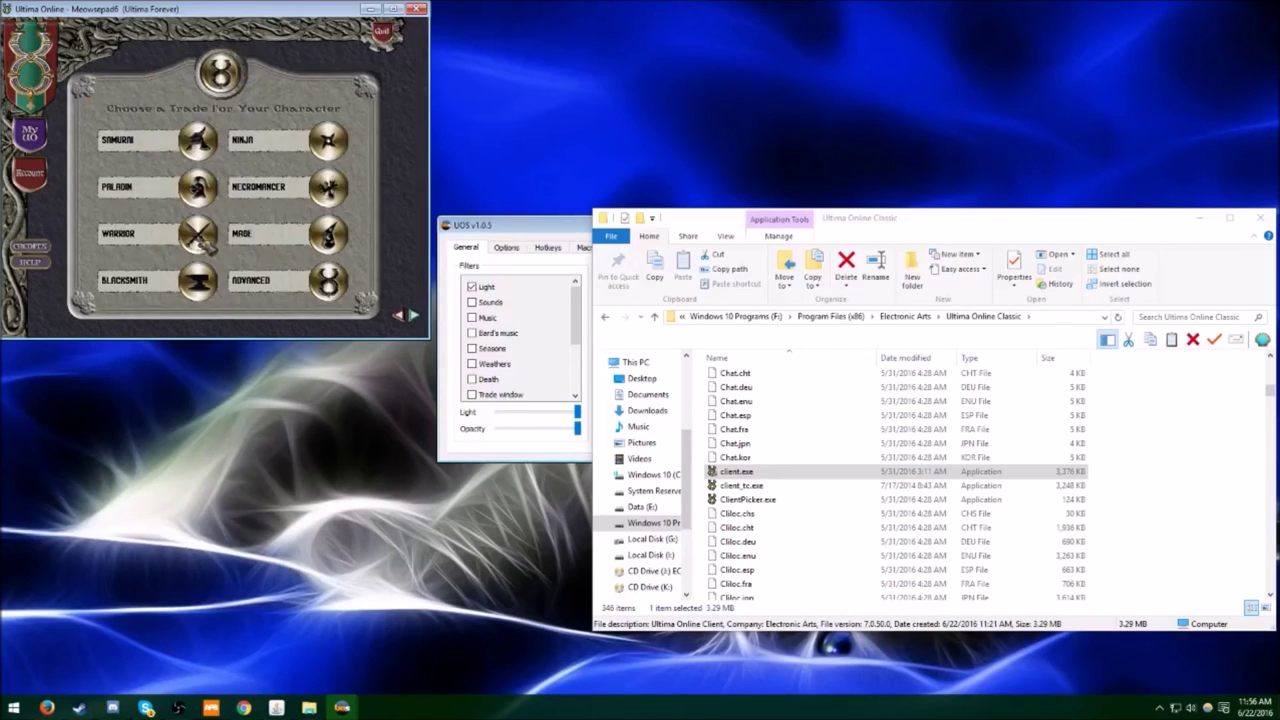
pyautogui.click(198, 234)
pyautogui.click(413, 315)
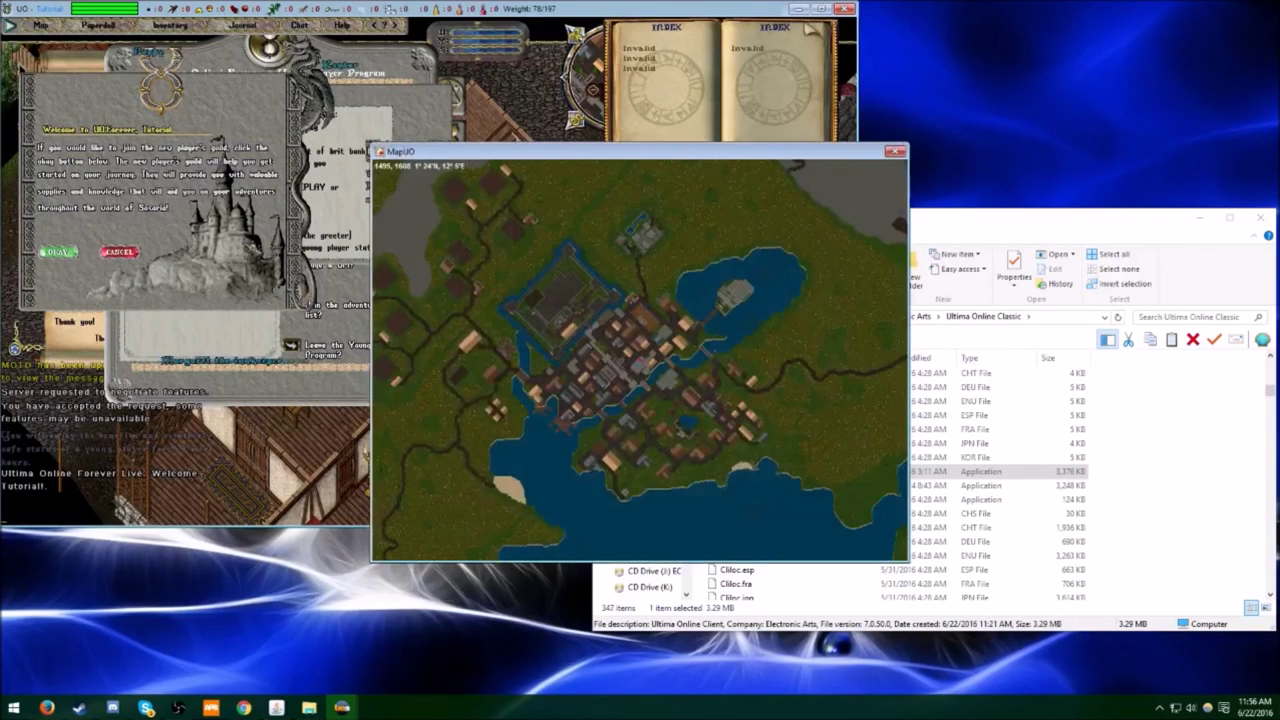
# Close the MapUO window, dismiss the Young Player Benefits notice, and decline the new player's guild invitation
pyautogui.click(895, 151)
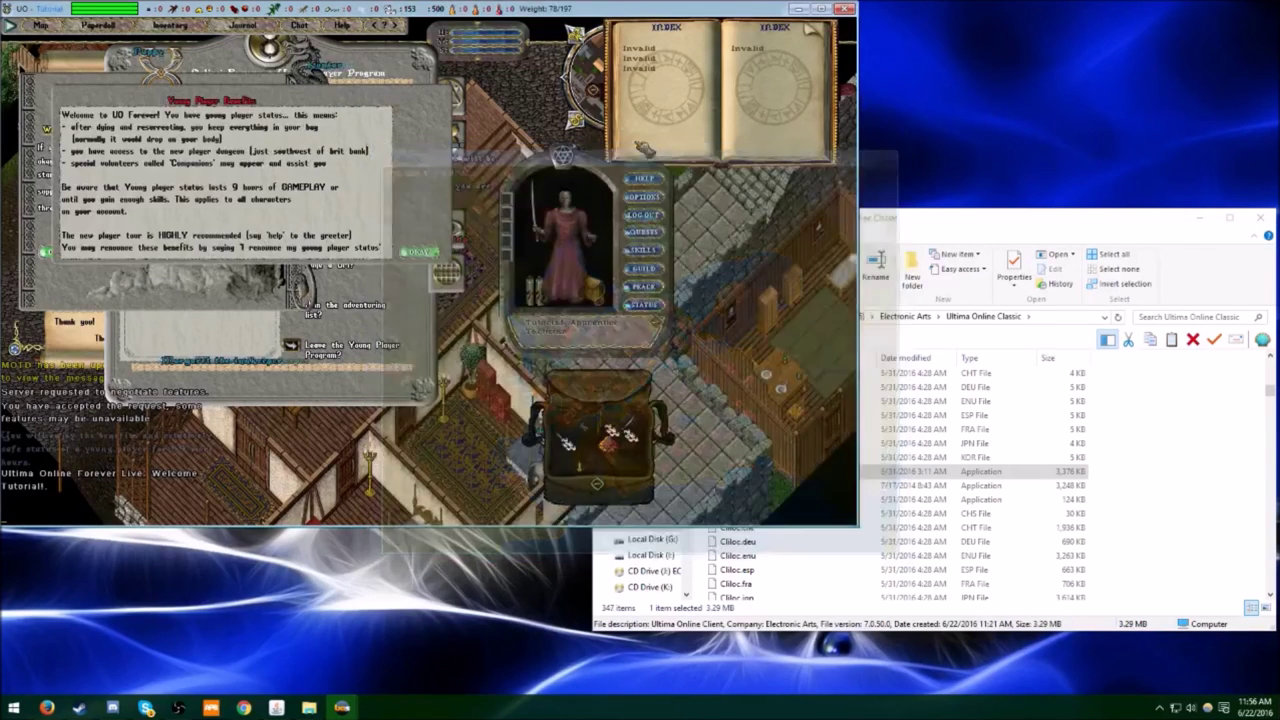
pyautogui.click(418, 251)
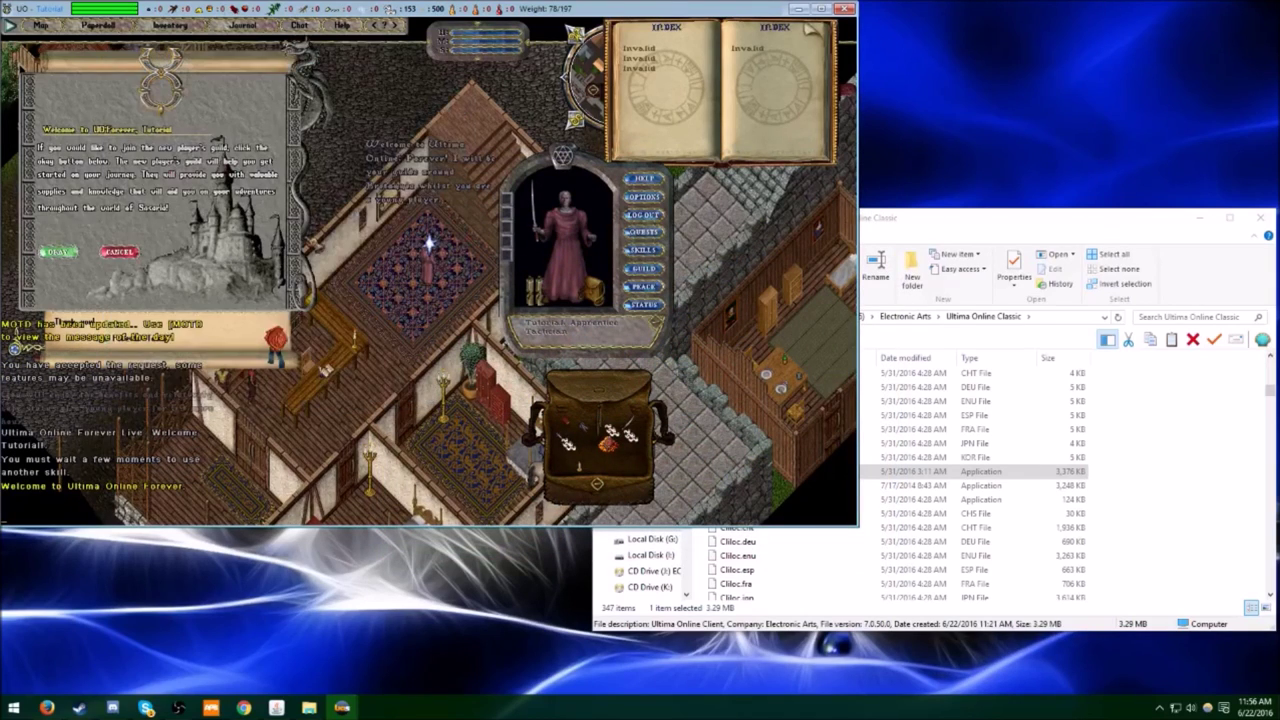
pyautogui.click(128, 253)
pyautogui.rightClick(200, 238)
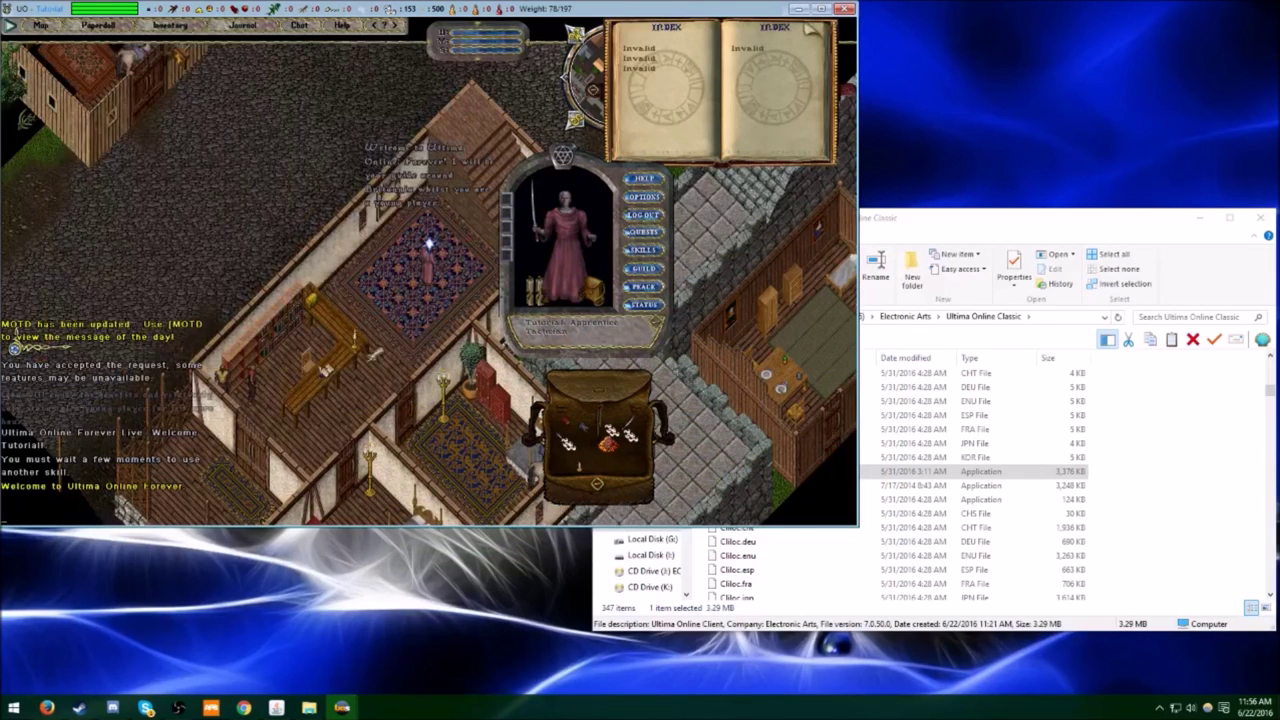
pyautogui.rightClick(15, 347)
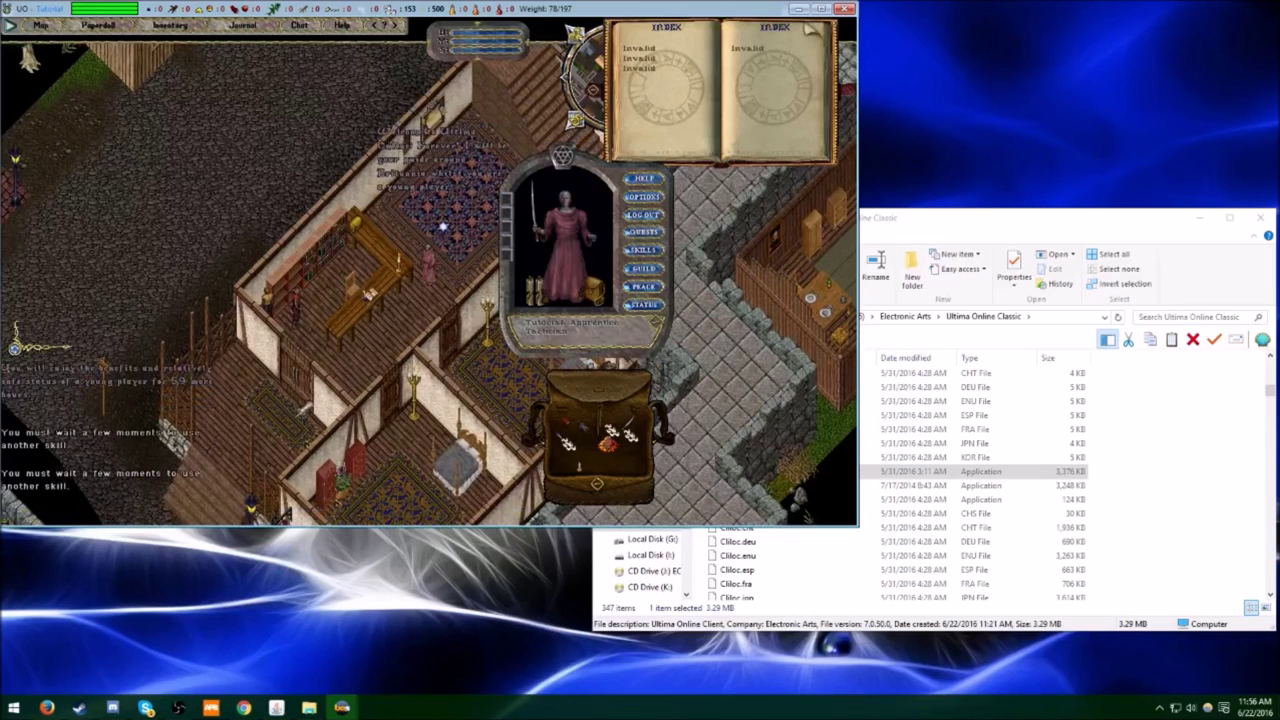